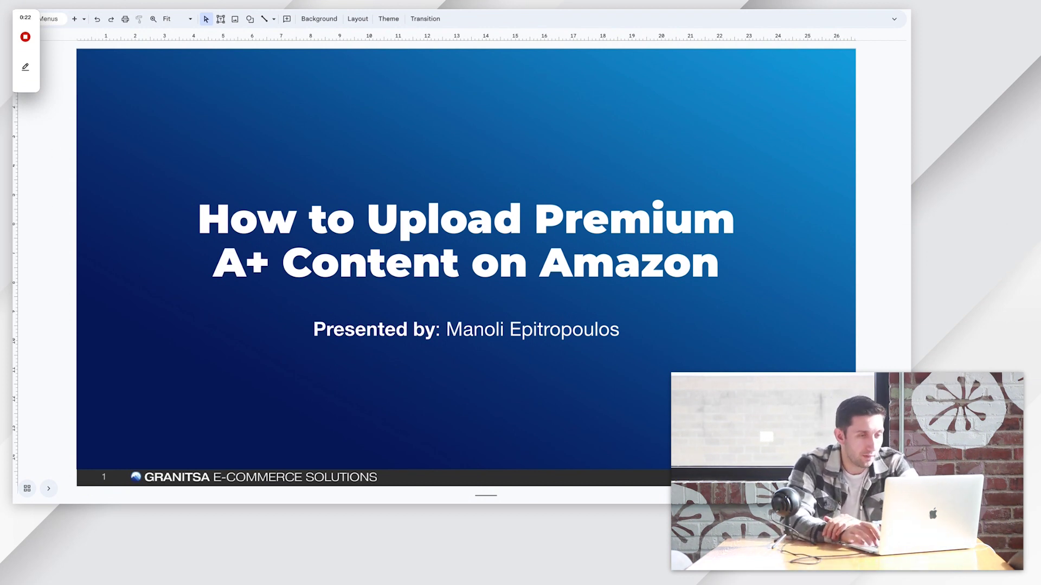
Advance to the '8 Easy Steps' slide and highlight steps 6 and 7, then clear the selection.
key("Down")
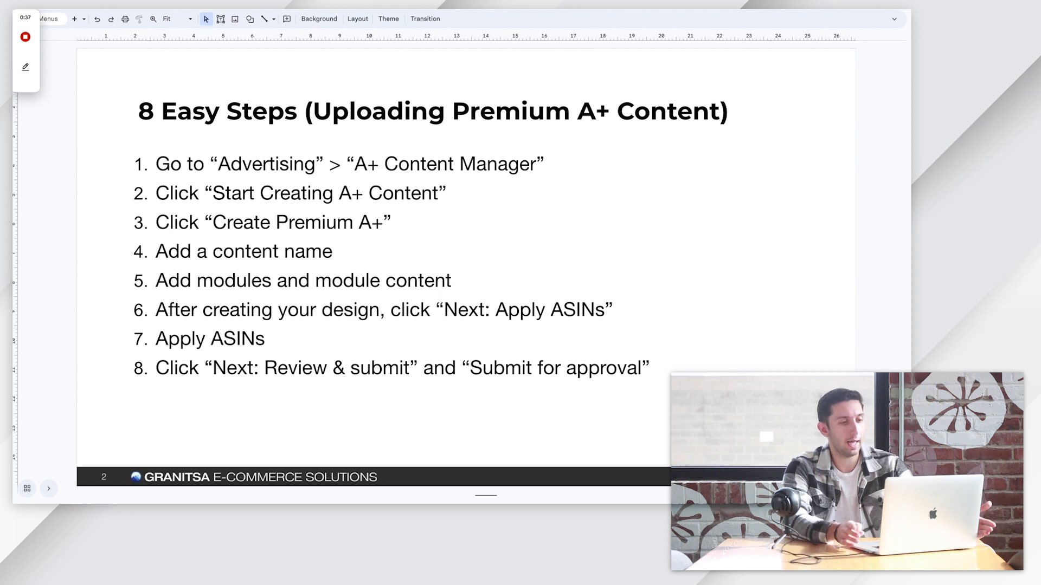
left_click_drag(202, 310, 479, 312)
left_click_drag(167, 339, 277, 340)
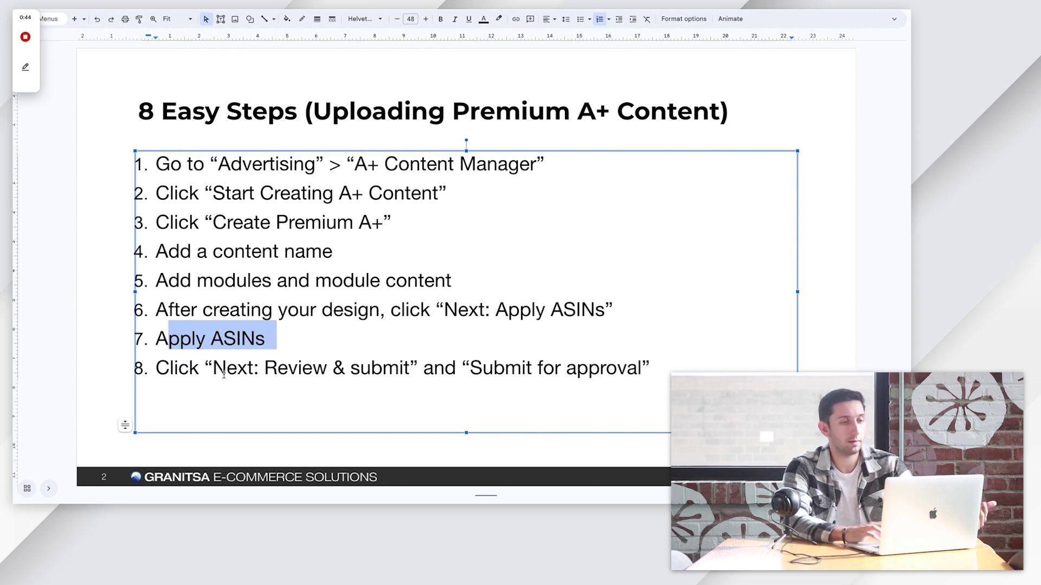
left_click(128, 167)
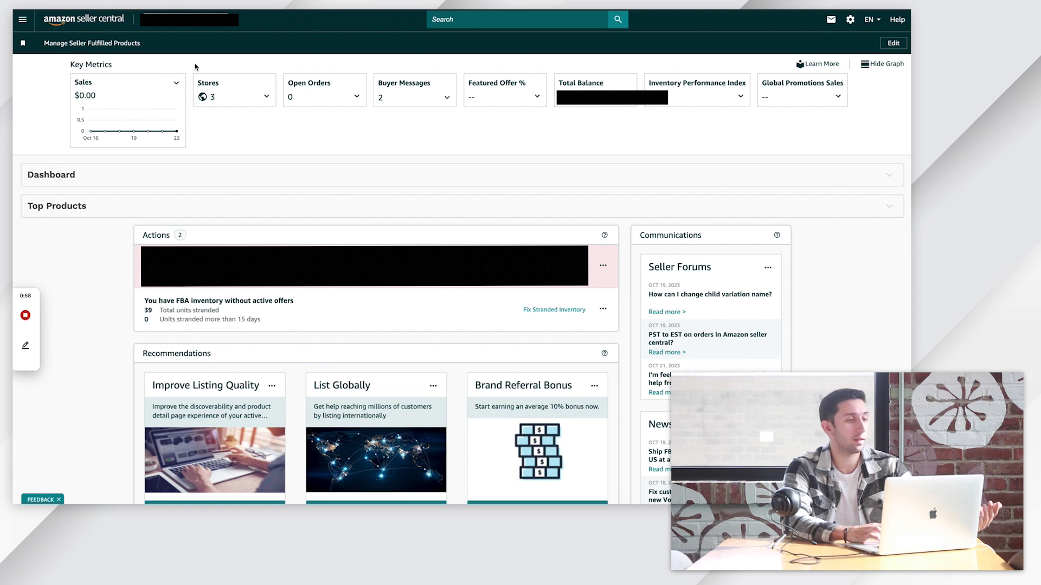
Open the A+ Content Manager from the Advertising menu, glancing back at the 8 Easy Steps slide.
left_click(23, 19)
mouse_move(73, 103)
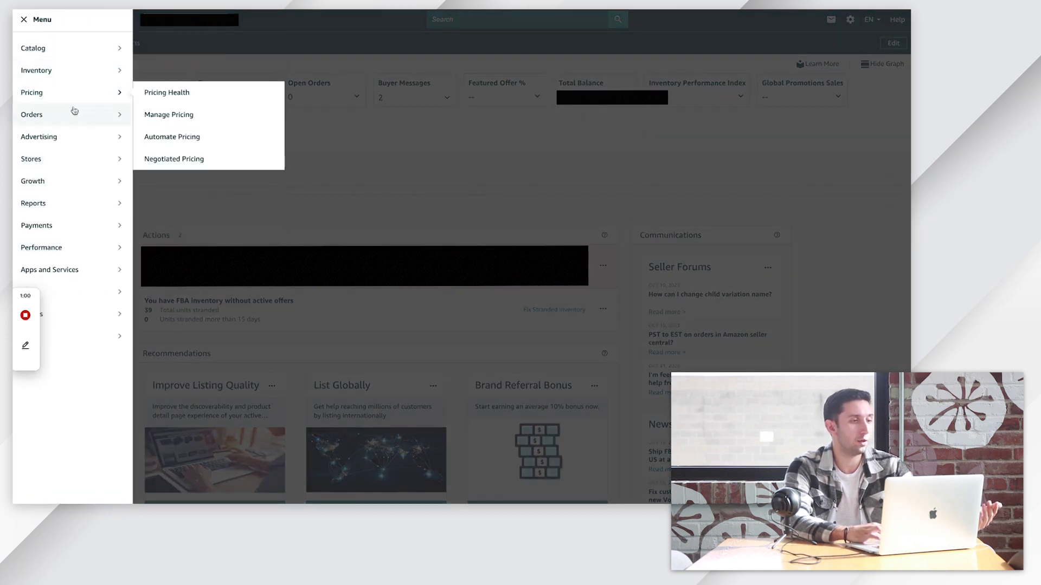
mouse_move(72, 138)
left_click(175, 161)
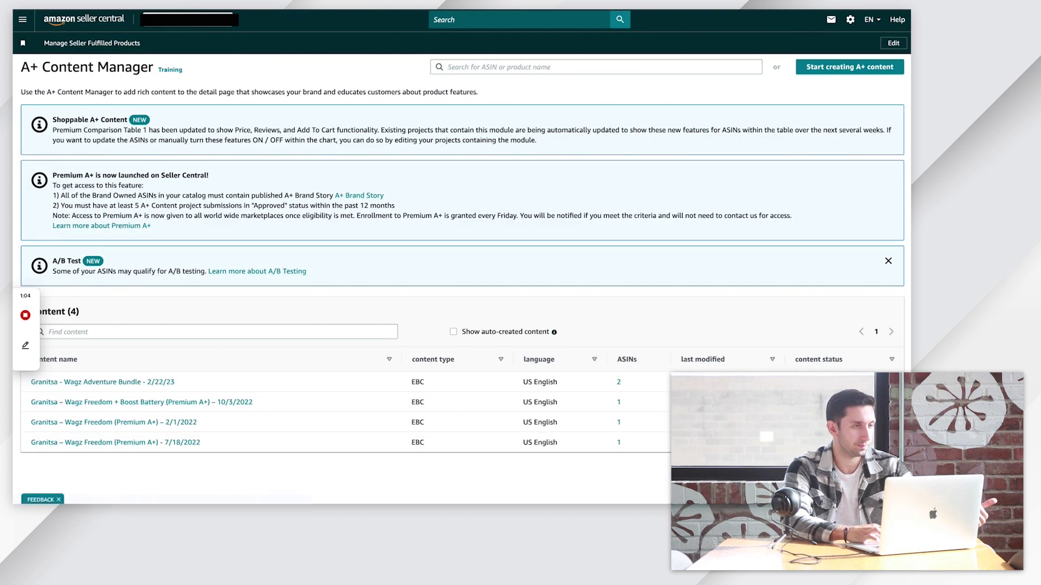
key("ctrl+Tab")
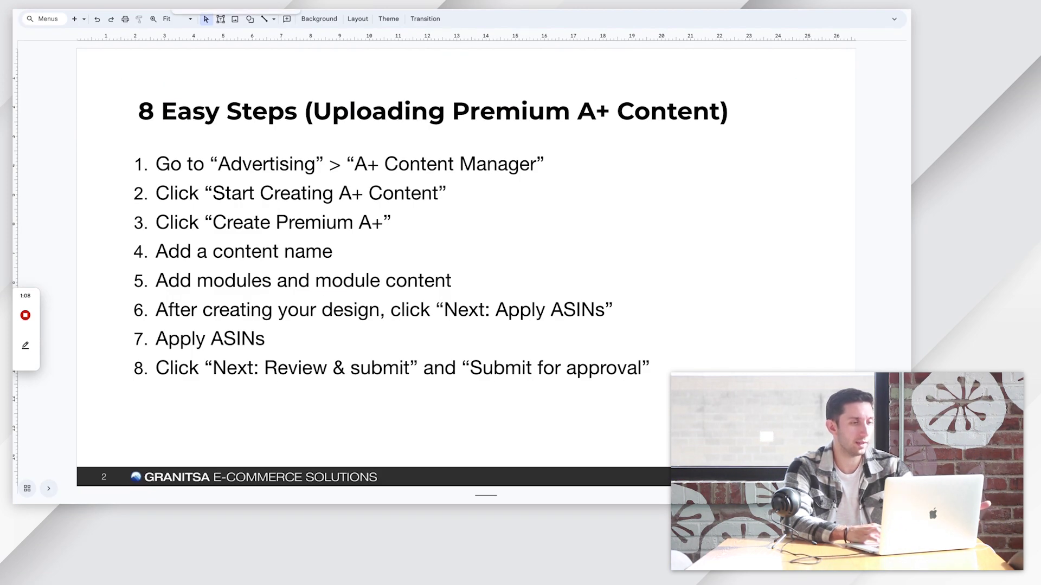
key("ctrl+shift+Tab")
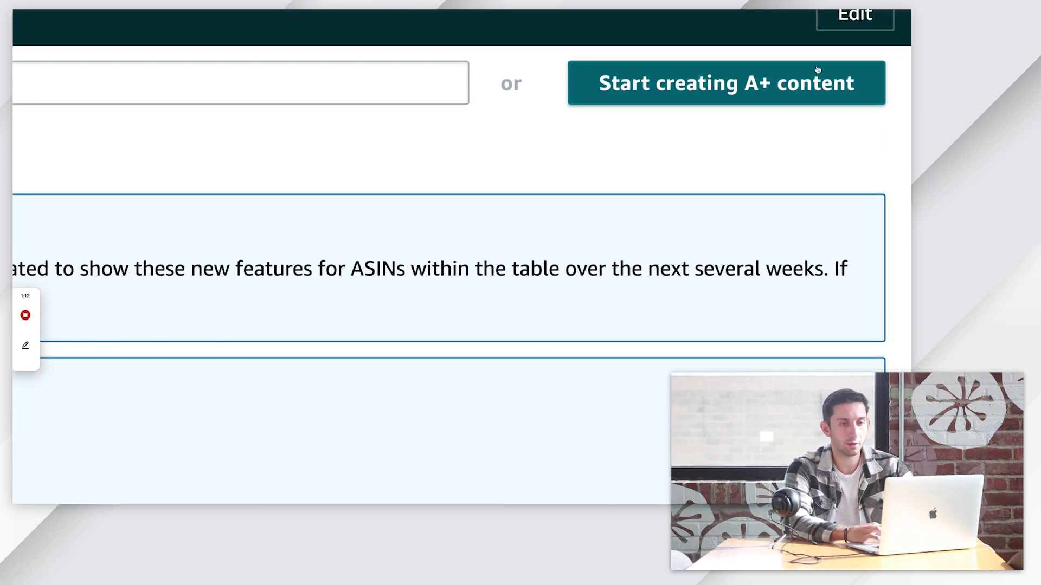
Start creating new A+ content and choose Create Premium A+.
left_click(820, 70)
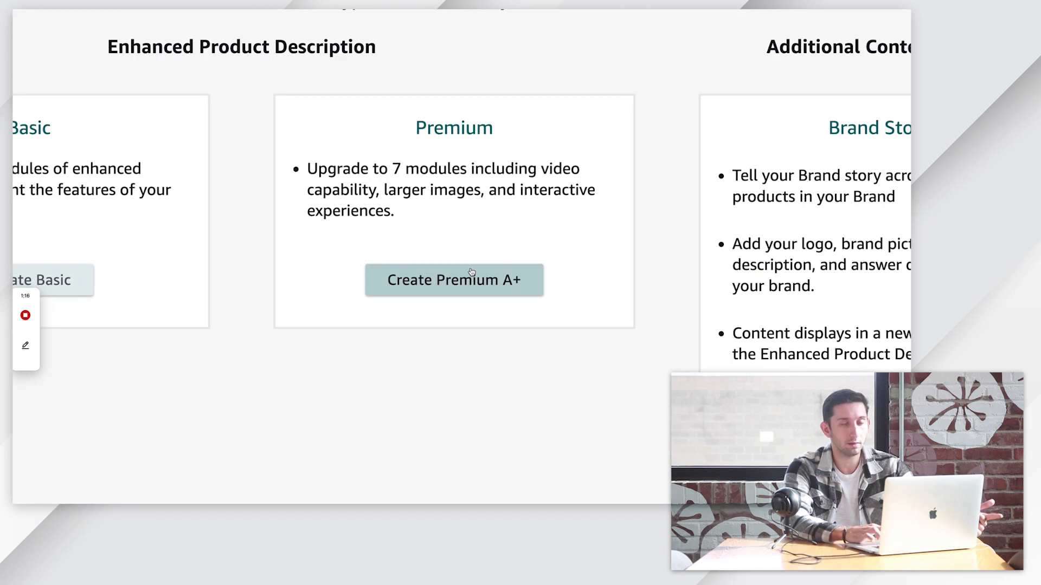
left_click(432, 278)
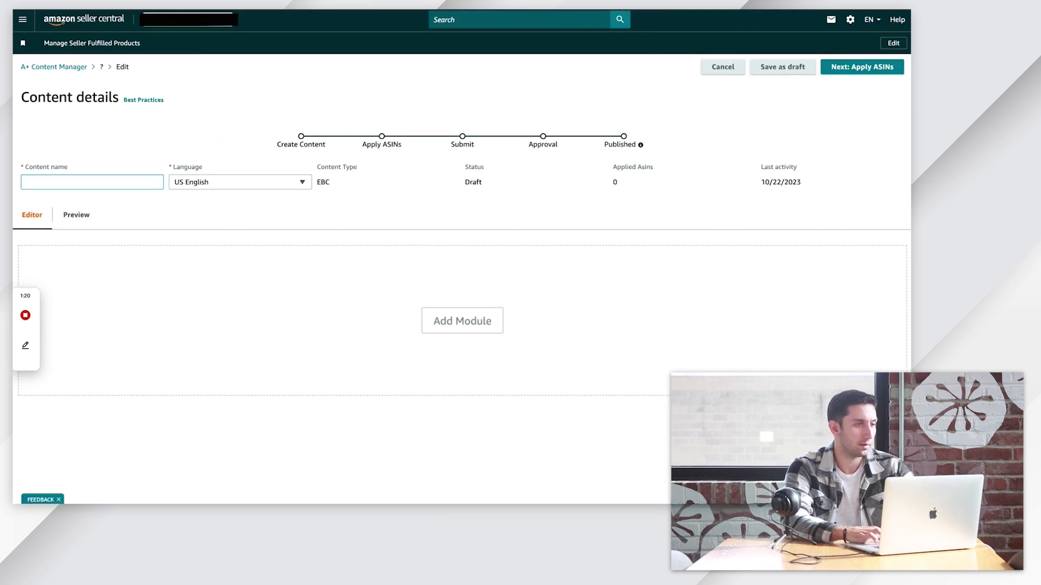
key("ctrl+Tab")
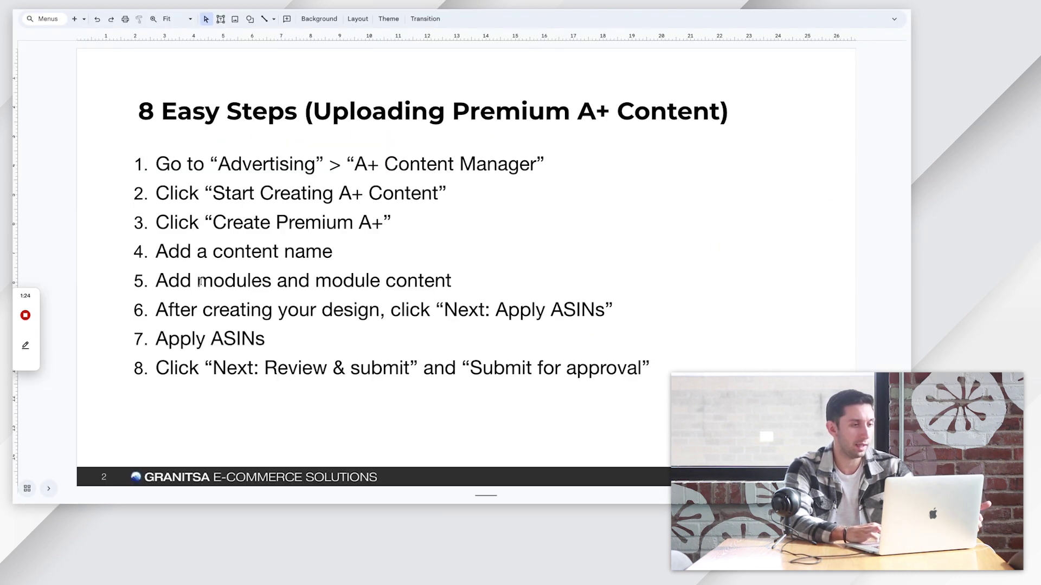
Enter 'Wagz-v1' as the content name and bring up the module template list.
key("ctrl+shift+Tab")
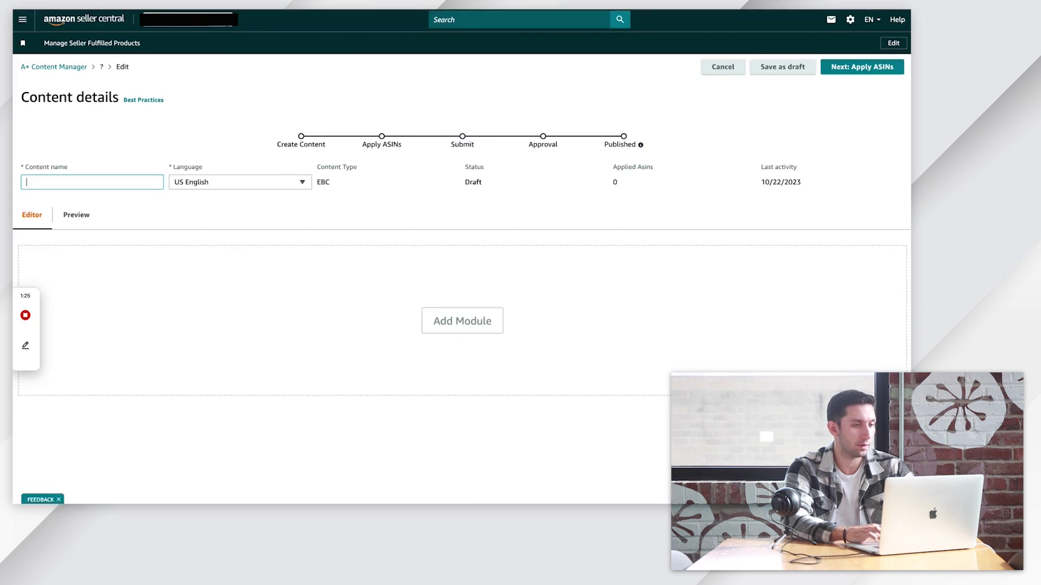
left_click(128, 177)
type("Wagz-v1")
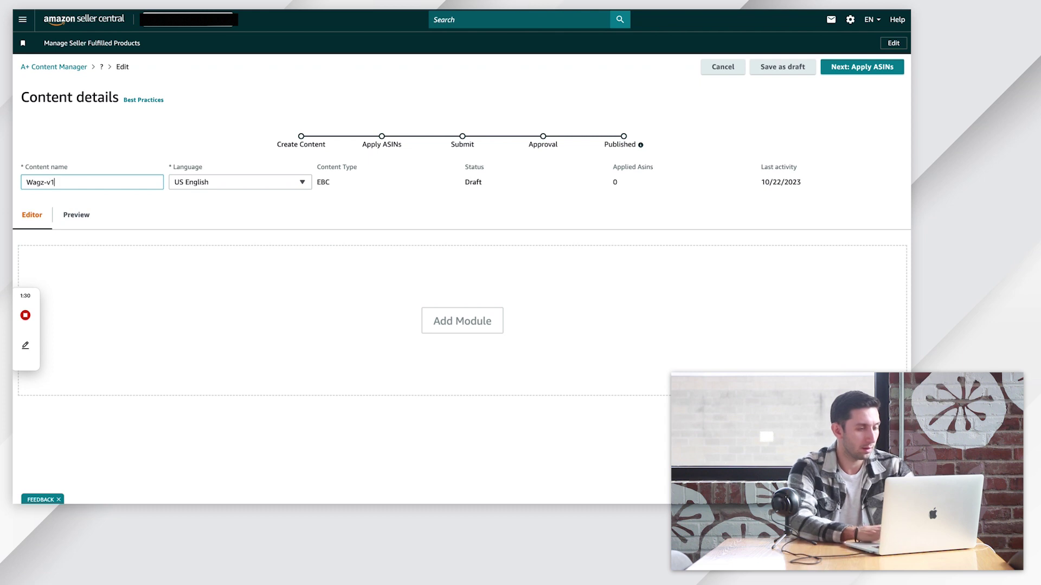
left_click(318, 223)
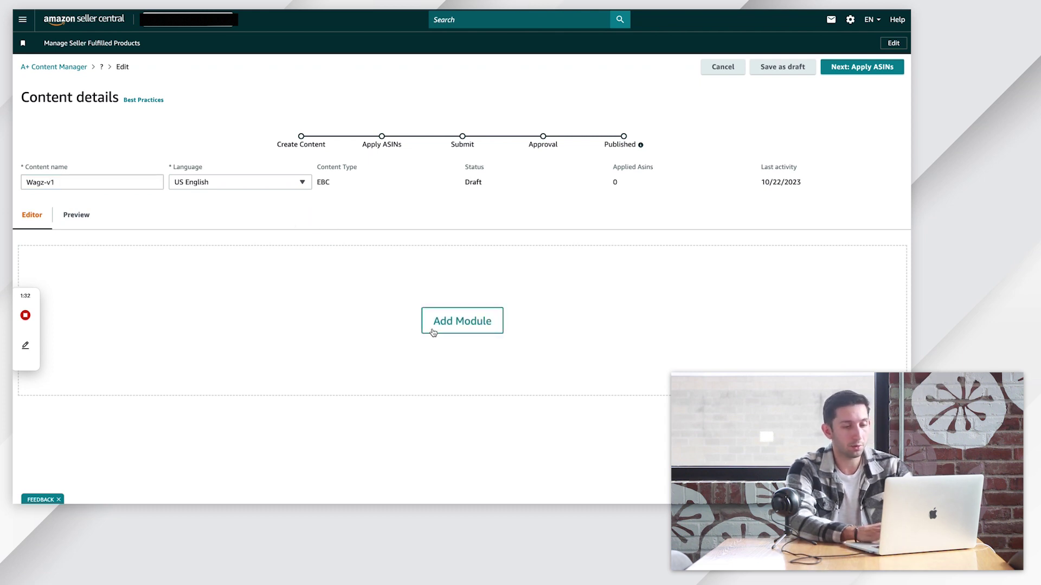
left_click(433, 333)
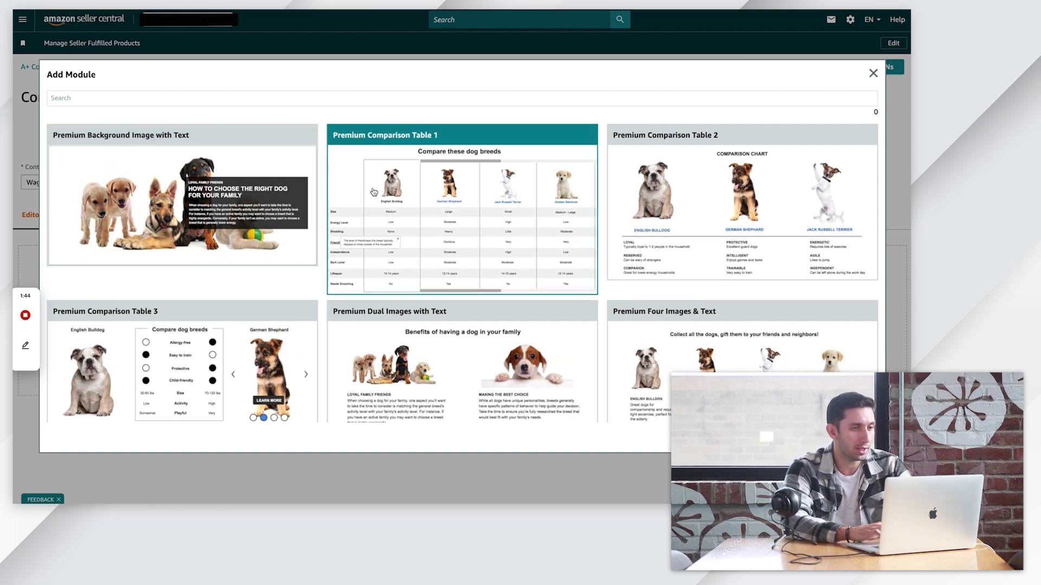
Check the Wagz artboards in Photoshop, then add a Premium Full Image module.
key("super+Tab")
left_click(533, 182)
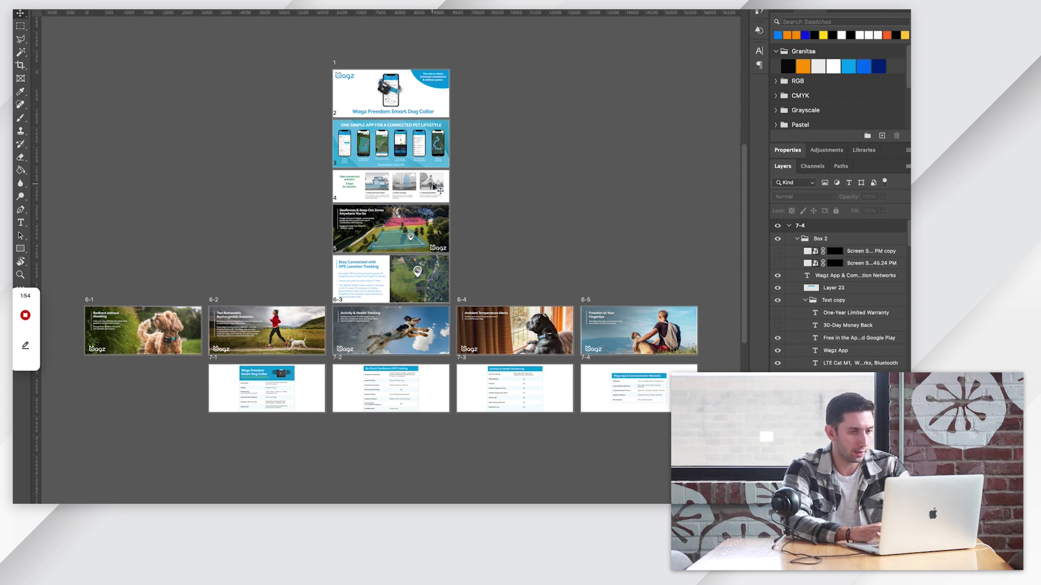
key("ctrl+Left")
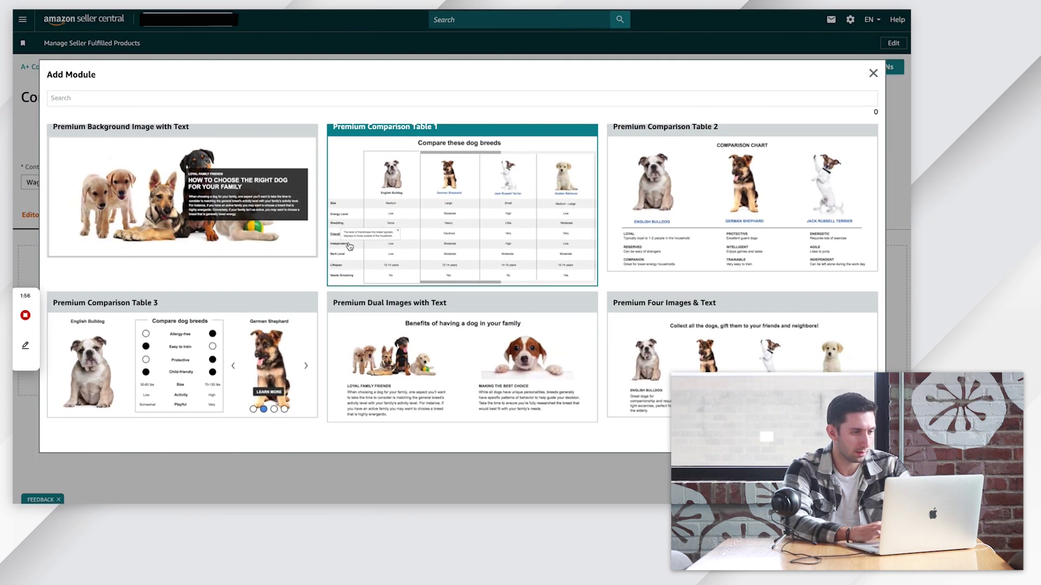
scroll(350, 247, "down", 4)
left_click(217, 268)
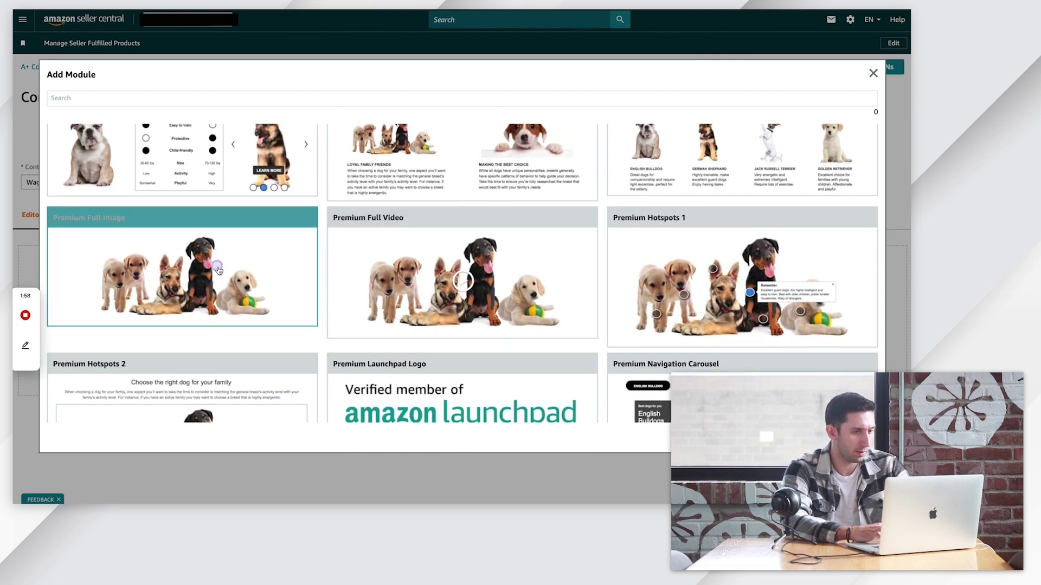
Add a second Premium Full Image module and a Premium Four Images & Text module.
scroll(470, 262, "down", 6)
left_click(462, 374)
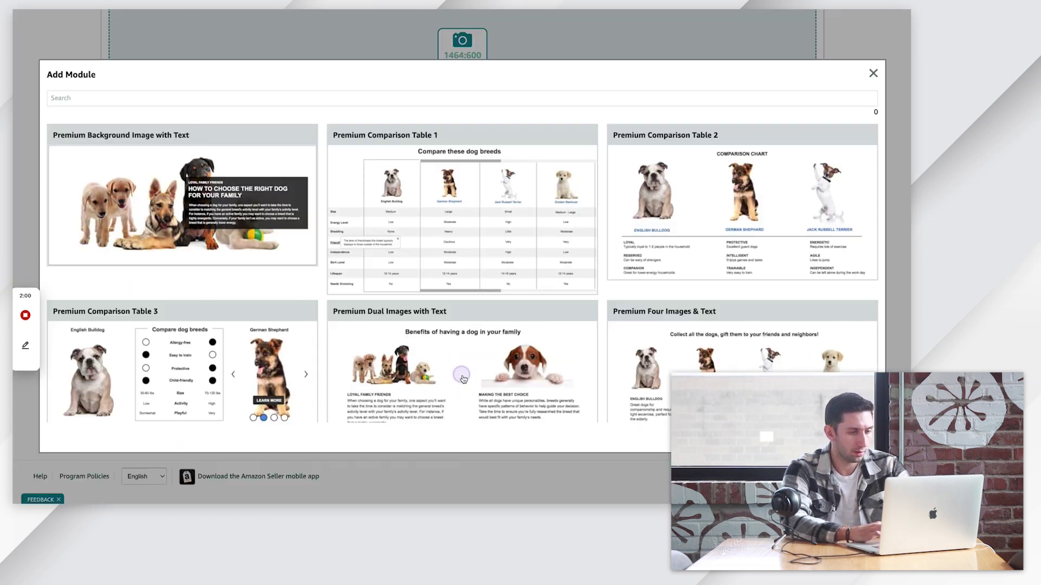
scroll(271, 256, "down", 4)
left_click(272, 297)
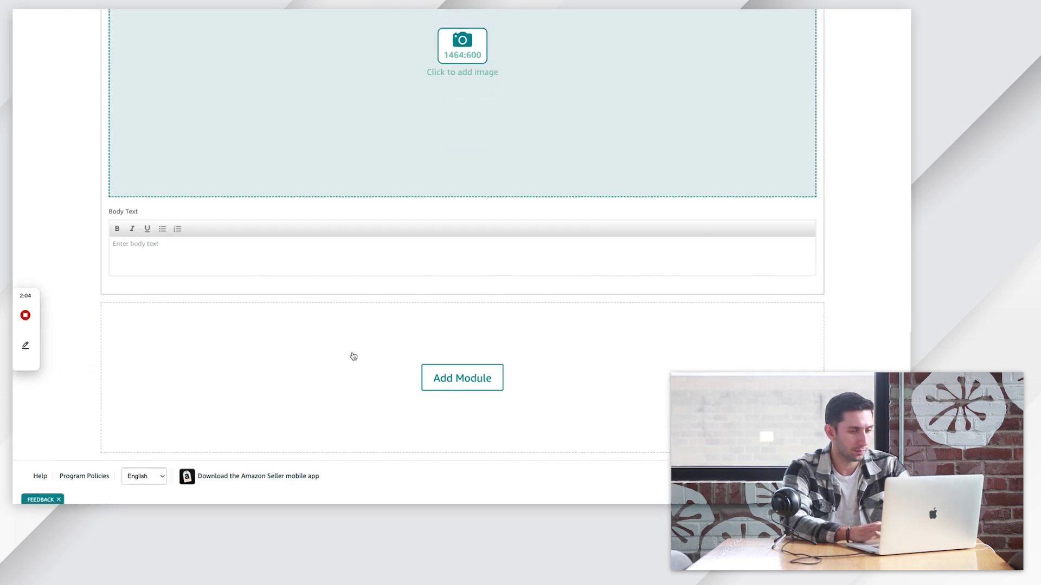
left_click(354, 356)
scroll(656, 321, "down", 1)
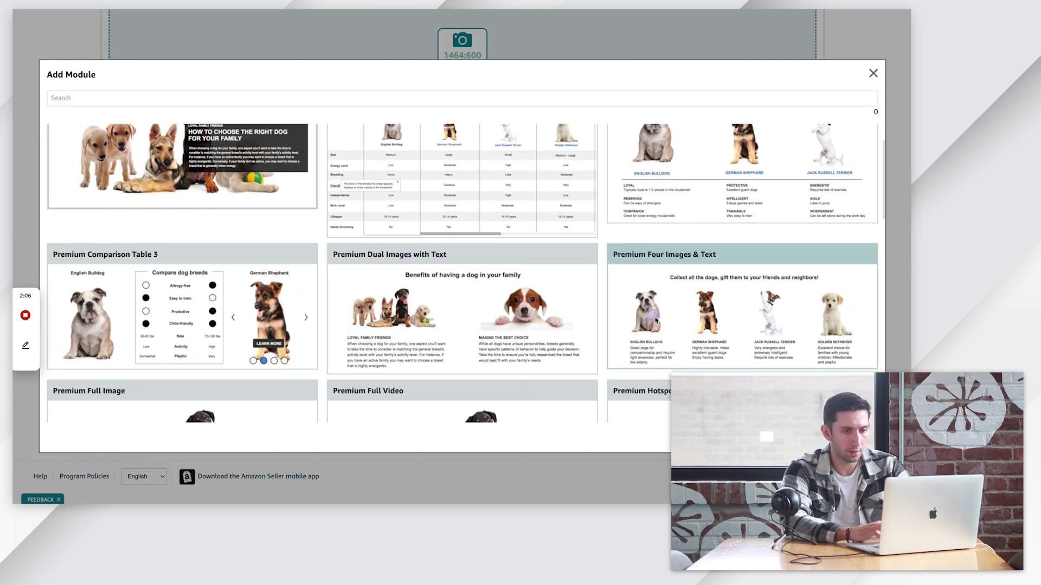
left_click(656, 321)
Add two more Premium Full Image modules, then view the Photoshop design file.
scroll(481, 347, "down", 5)
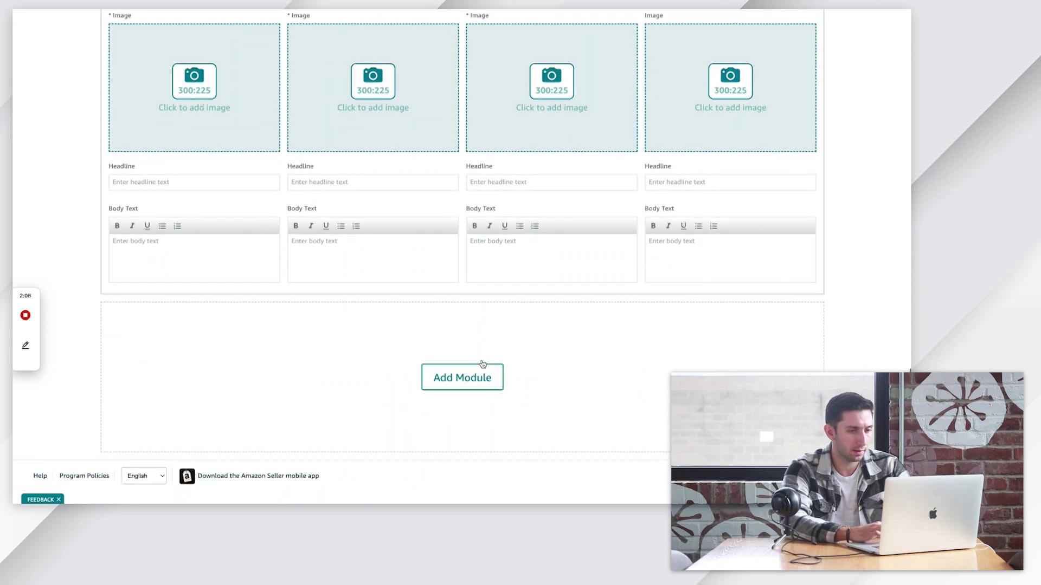
left_click(483, 364)
scroll(256, 212, "down", 5)
left_click(256, 212)
scroll(262, 262, "down", 5)
left_click(462, 367)
scroll(271, 298, "down", 4)
left_click(262, 287)
key("super+Tab")
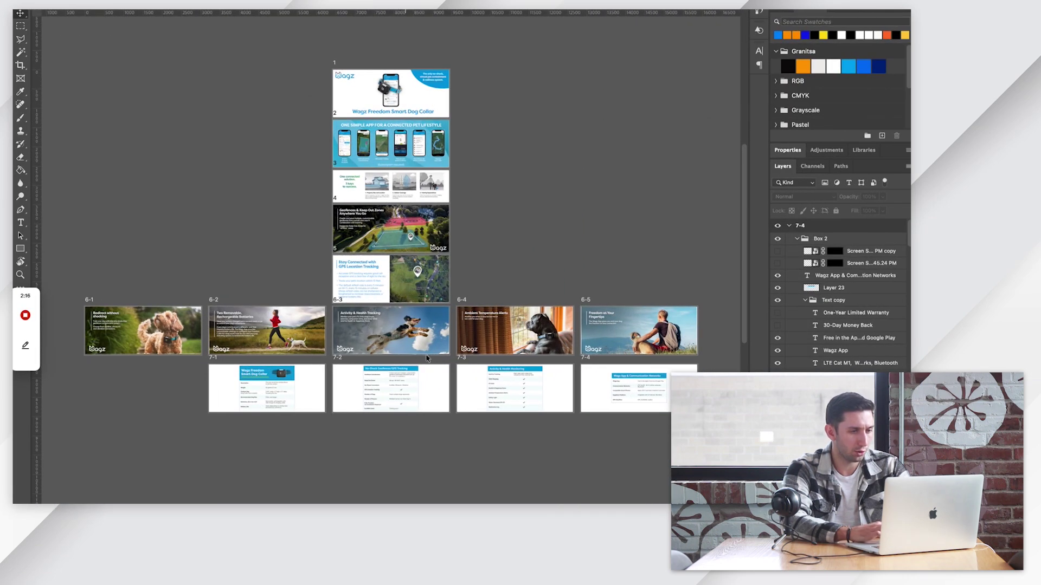
Add a Premium Simple Image Carousel module to the layout.
key("super+Tab")
scroll(425, 344, "down", 3)
left_click(473, 379)
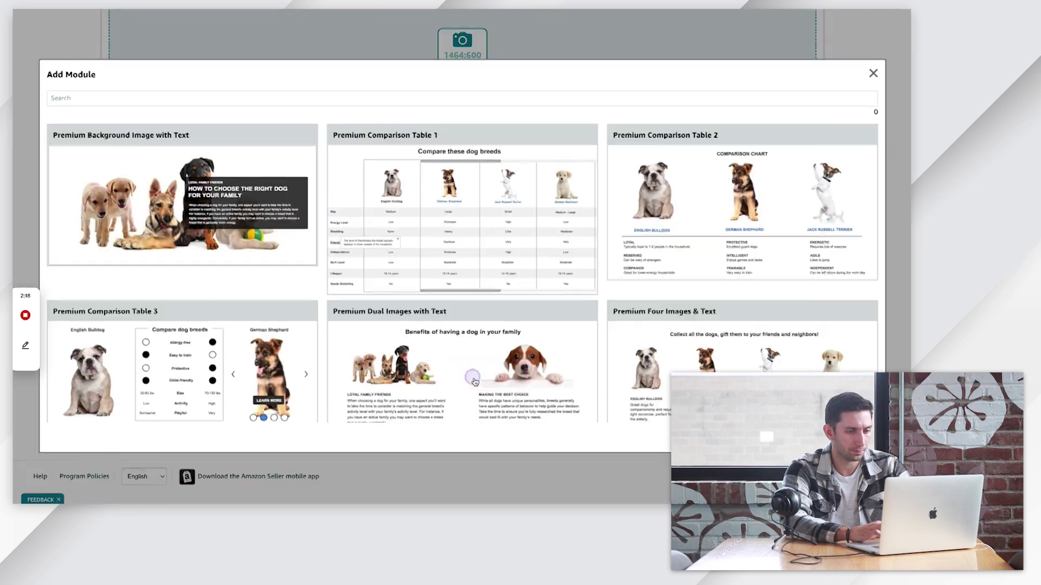
scroll(601, 329, "down", 5)
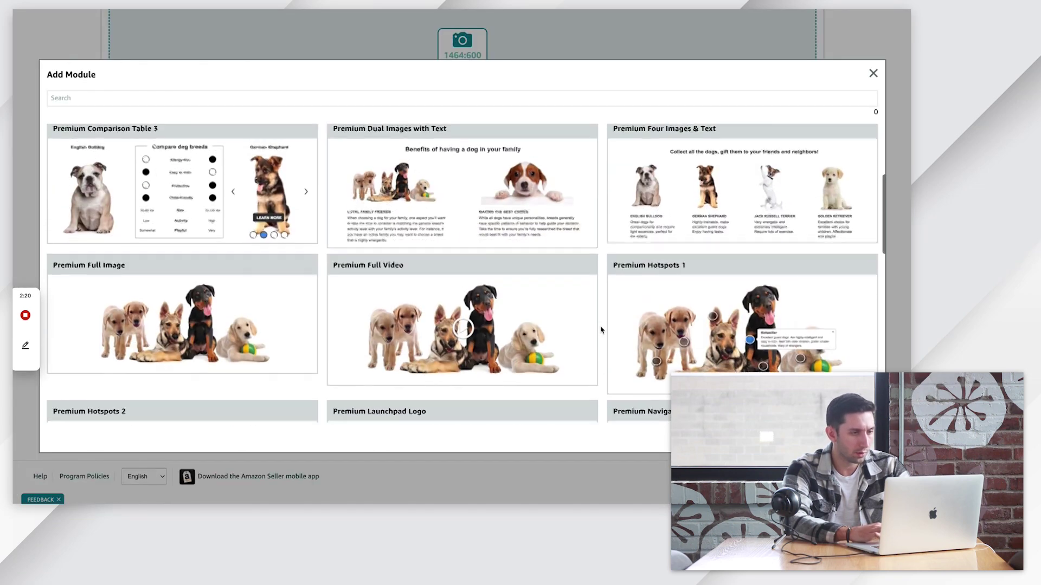
scroll(600, 330, "down", 3)
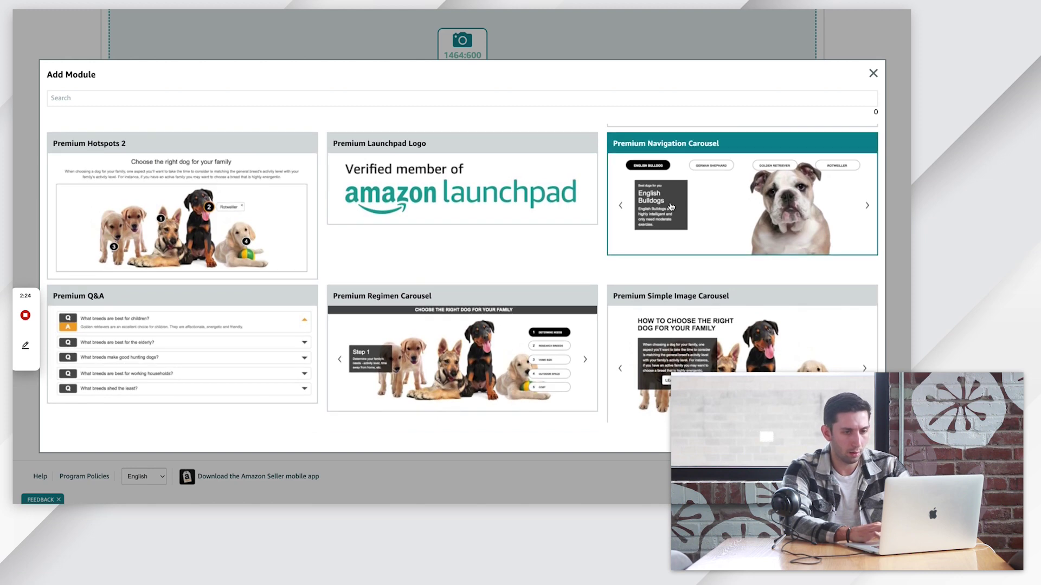
left_click(709, 363)
Add a Premium Navigation Carousel module below it.
scroll(541, 339, "down", 8)
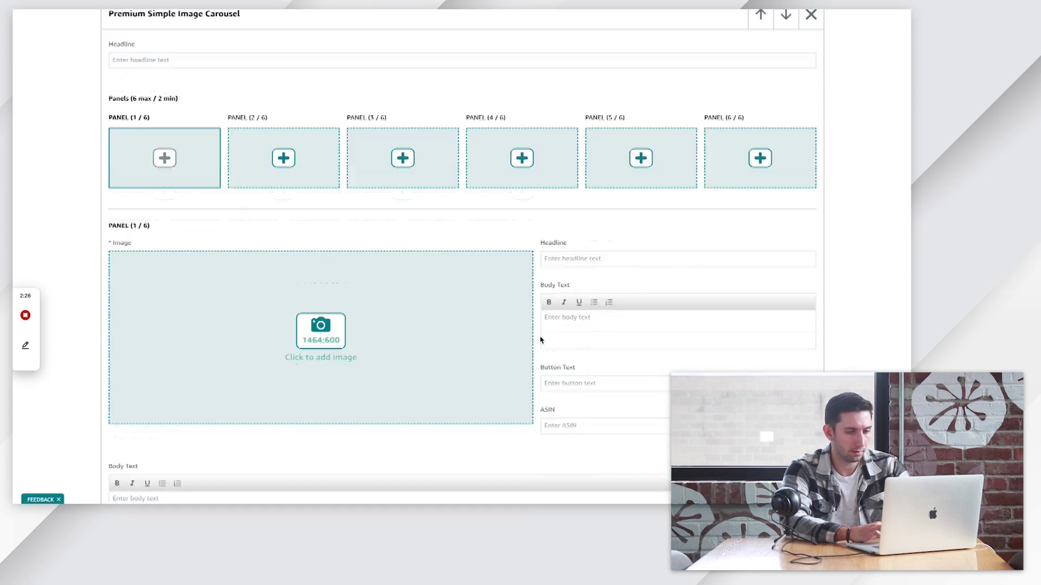
scroll(540, 334, "down", 2)
left_click(462, 424)
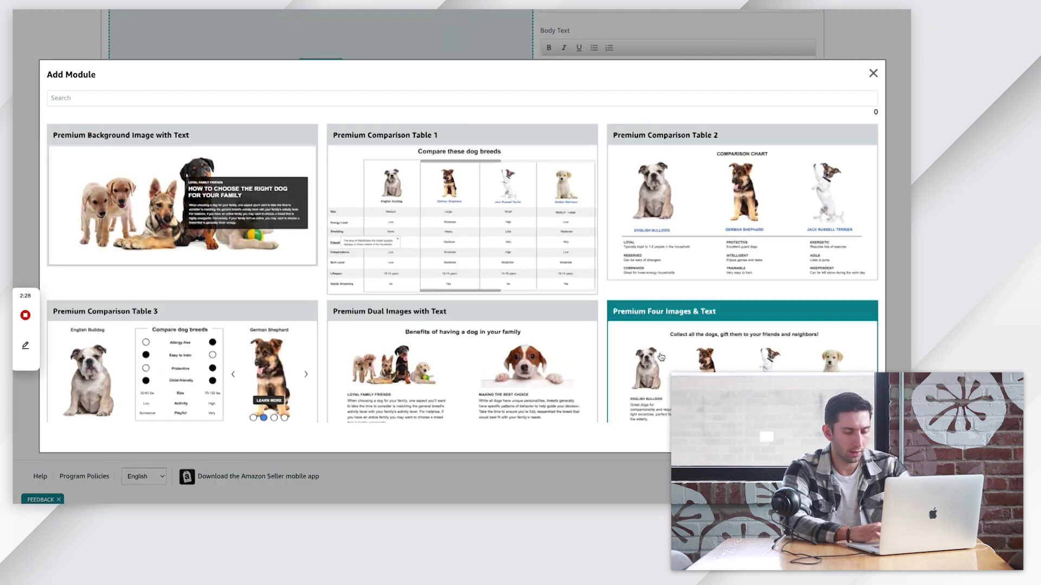
scroll(661, 357, "down", 5)
scroll(661, 357, "down", 2)
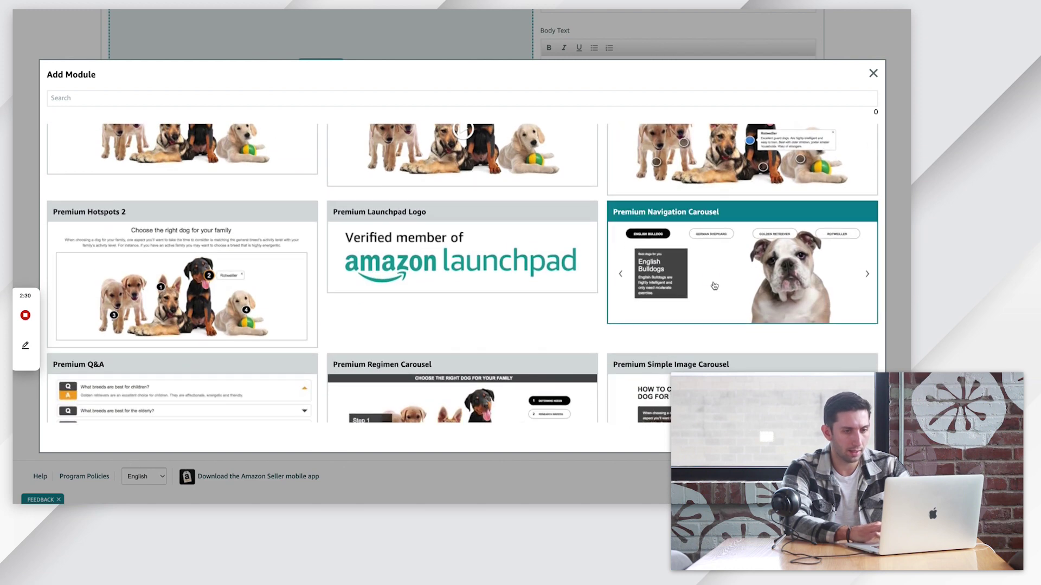
left_click(714, 286)
scroll(713, 286, "down", 15)
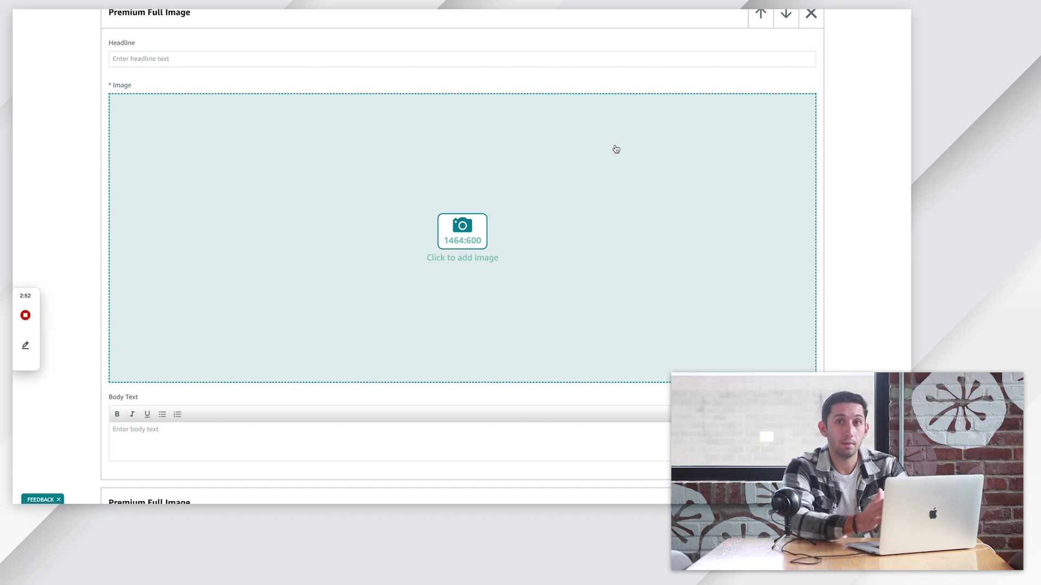
Start adding an image to the Full Image module, then scroll the mobile preview to the Geofences banner.
left_click(514, 226)
scroll(464, 241, "down", 1)
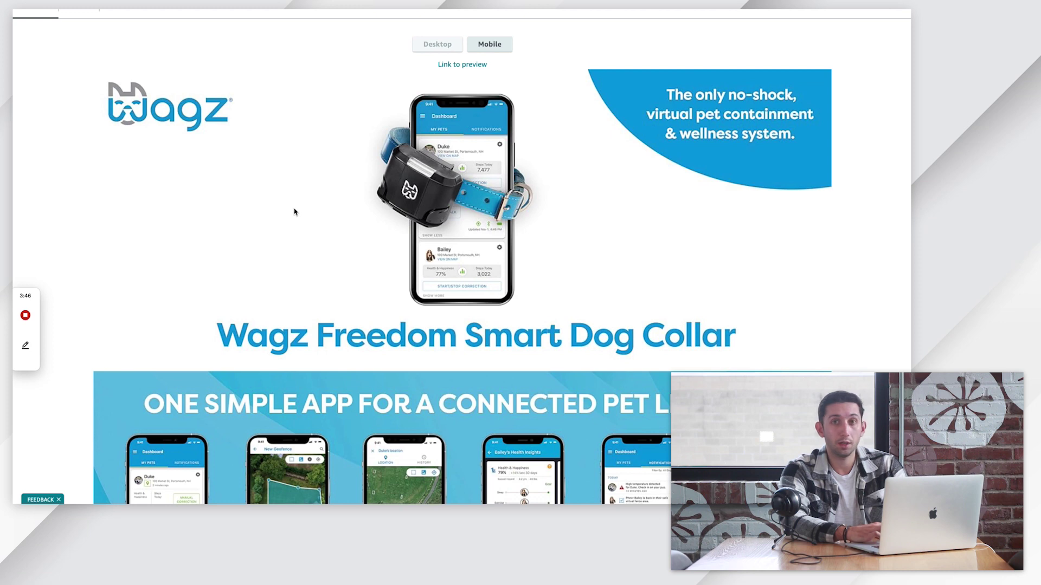
scroll(294, 211, "down", 1)
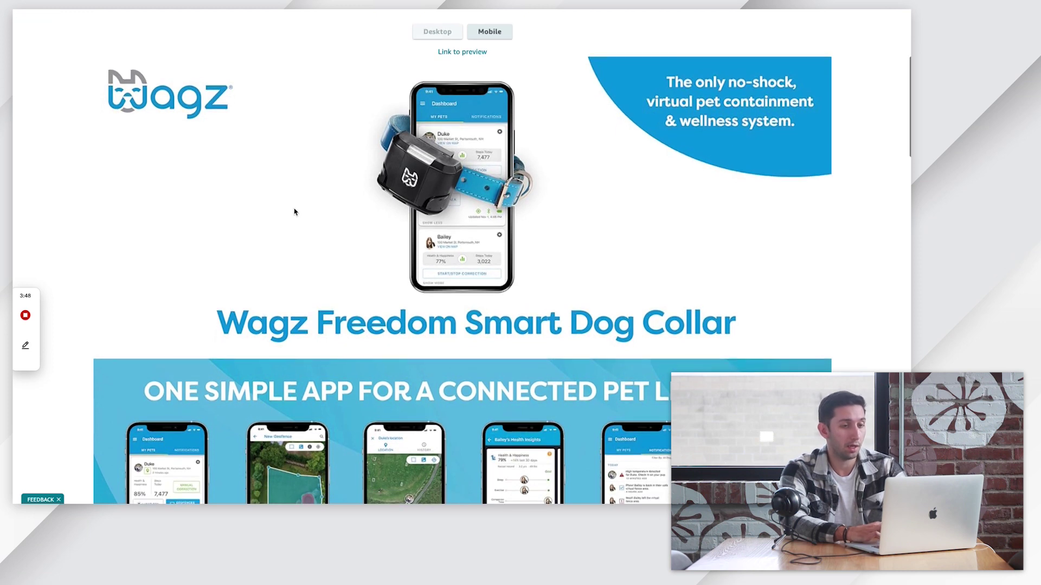
scroll(295, 211, "down", 2)
scroll(295, 212, "down", 4)
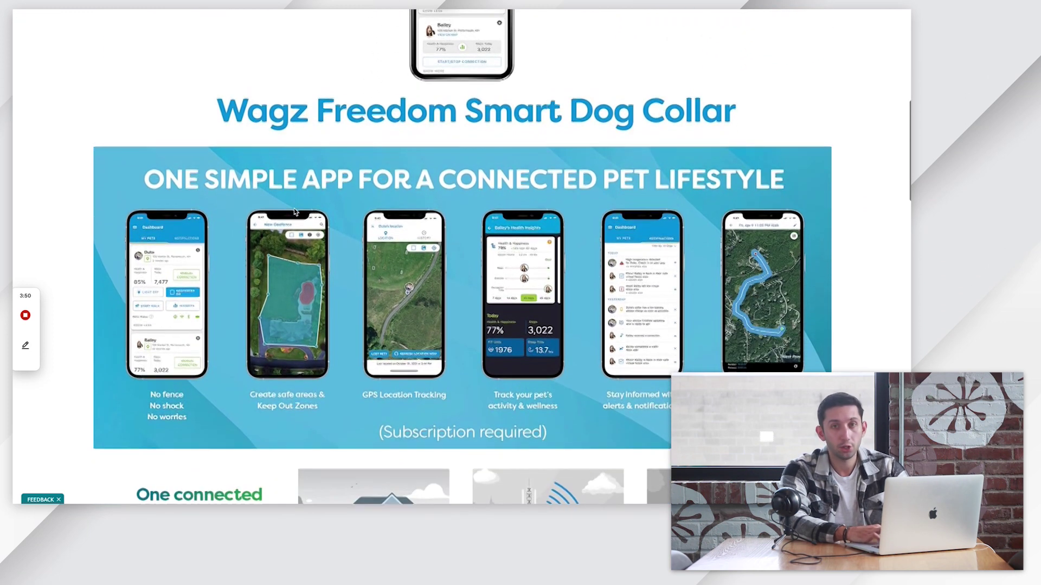
scroll(294, 211, "down", 3)
scroll(295, 211, "down", 4)
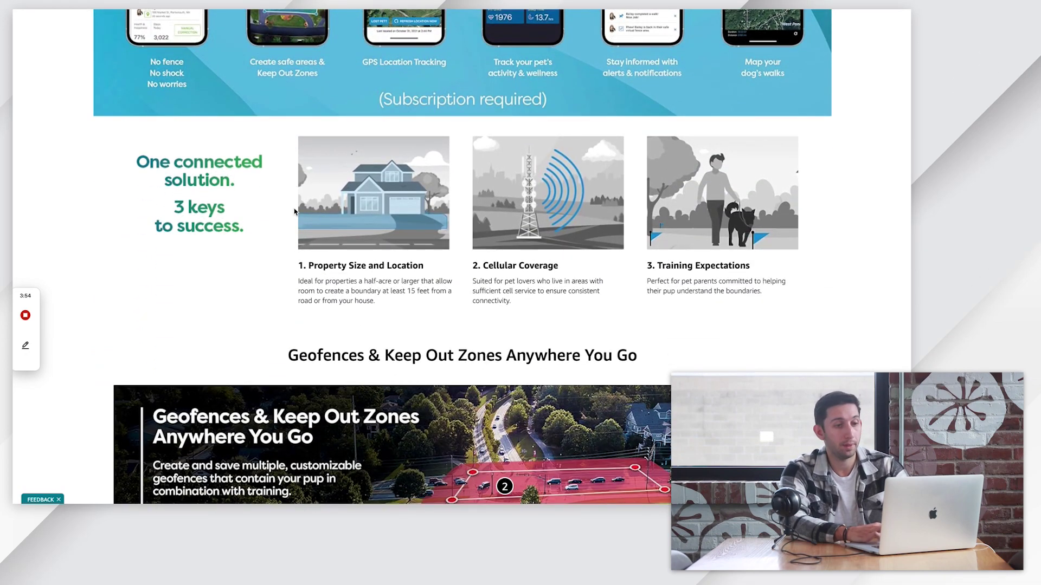
scroll(294, 212, "down", 4)
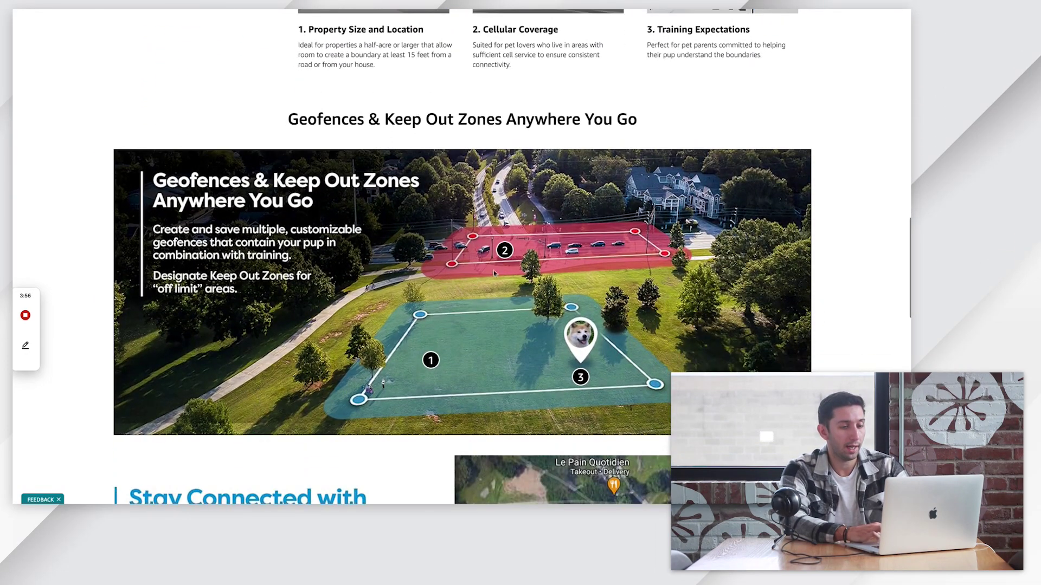
Check the Keep Out Zones, Virtual Geofences and GPS Location Tracking hotspot labels on the Geofences banner.
left_click(506, 254)
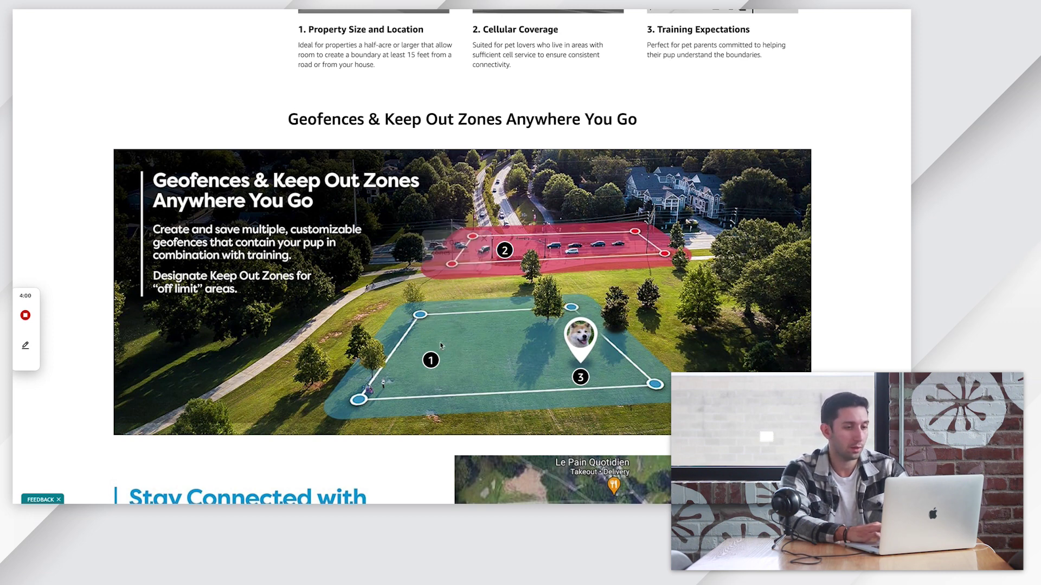
left_click(430, 362)
left_click(503, 253)
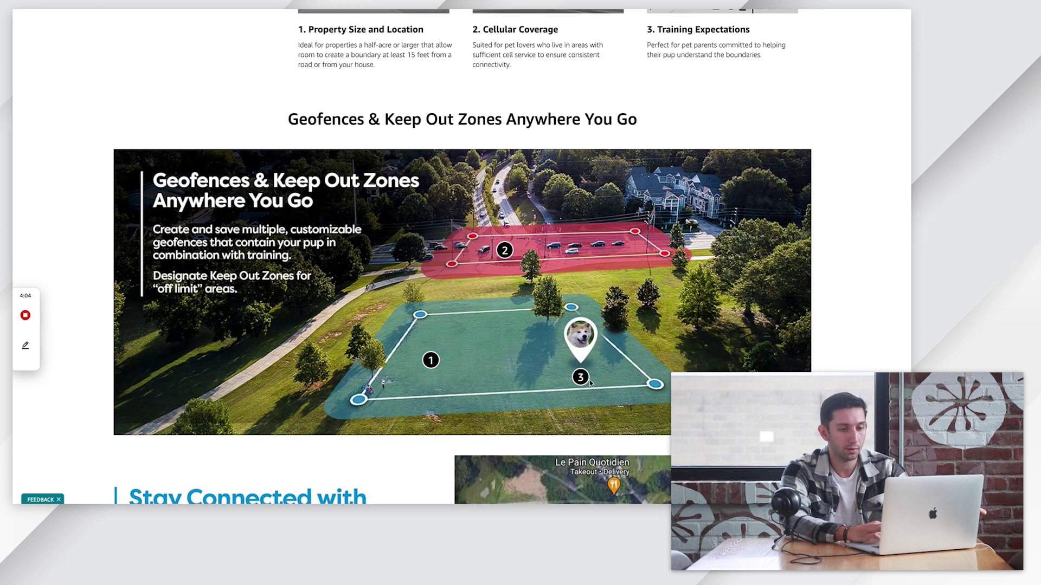
left_click(580, 377)
left_click(433, 360)
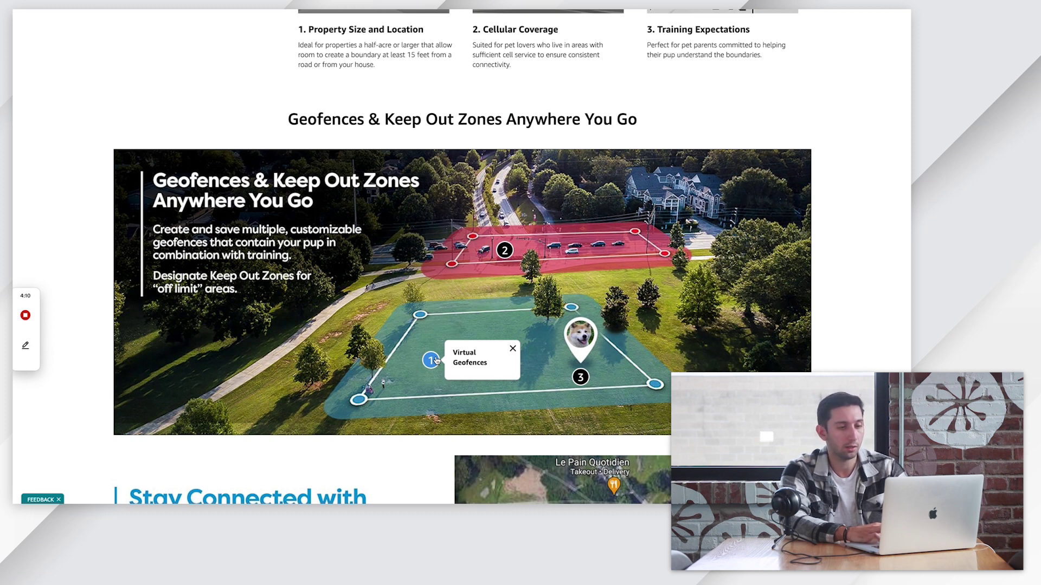
left_click(505, 251)
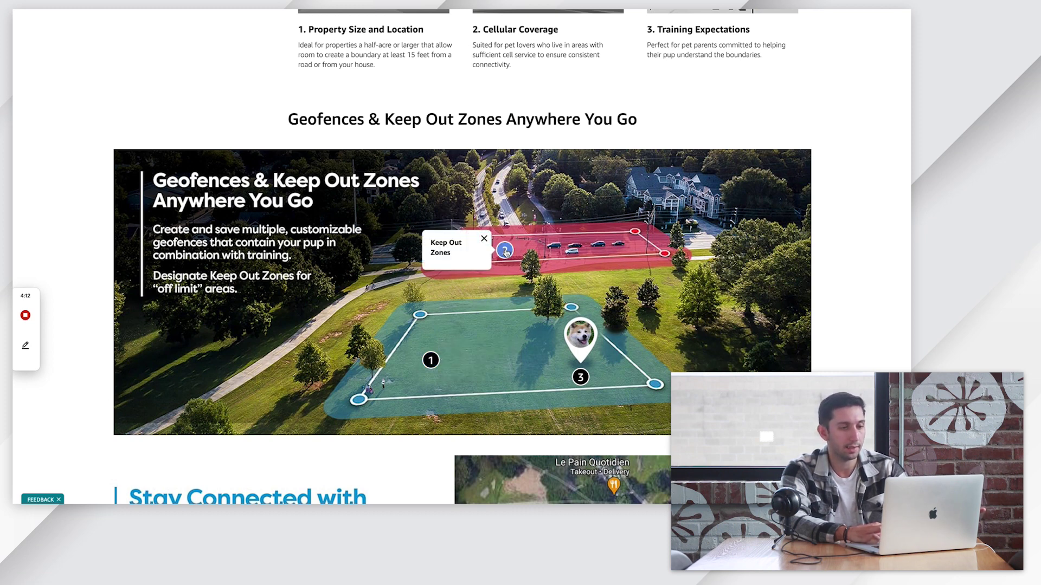
left_click(580, 376)
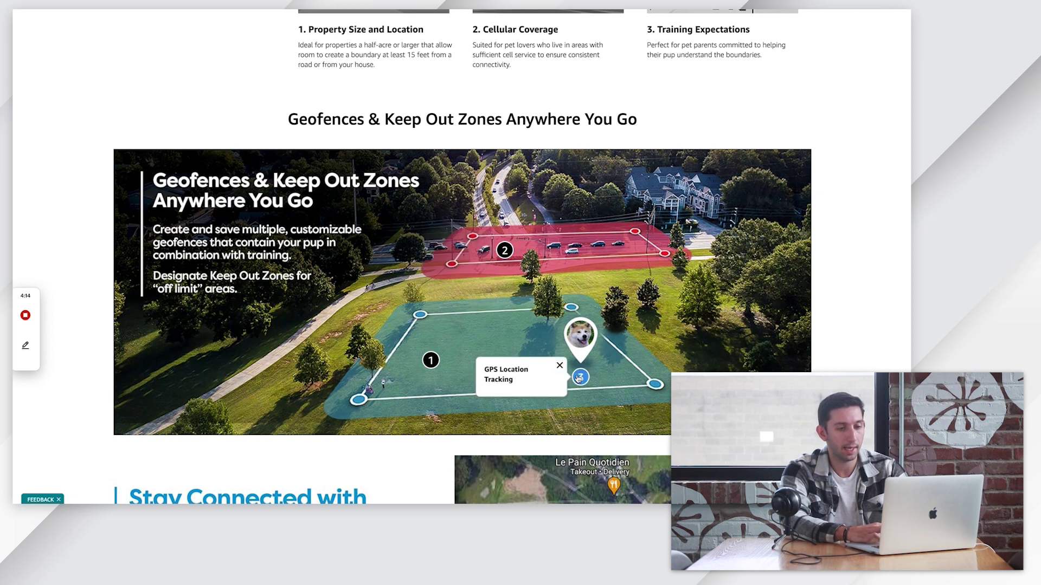
left_click(434, 363)
left_click(503, 253)
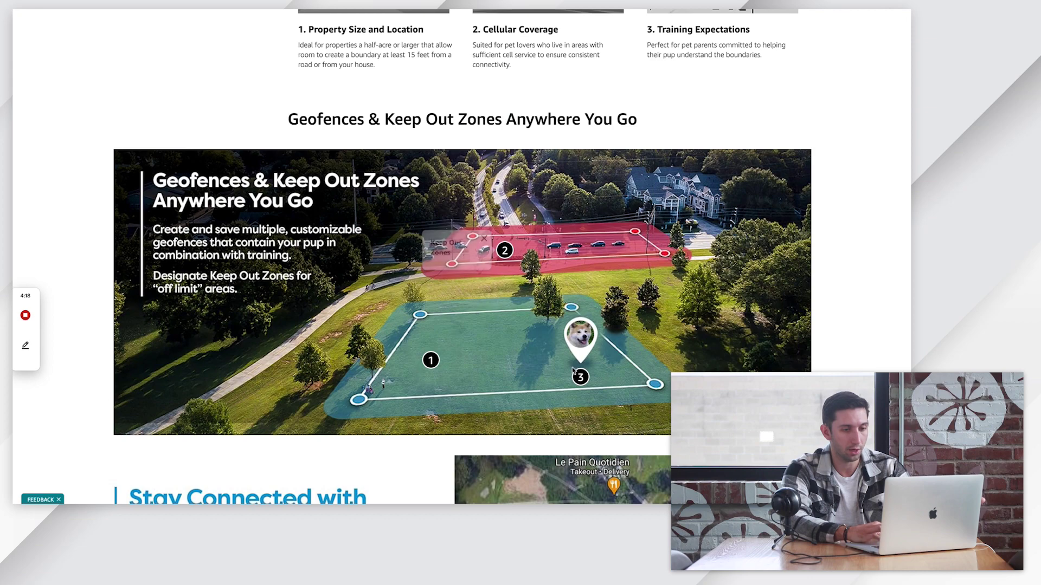
scroll(589, 318, "down", 5)
Advance the image carousel through the batteries, Activity & Health Tracking and Freedom at Your Fingertips slides.
scroll(588, 318, "down", 2)
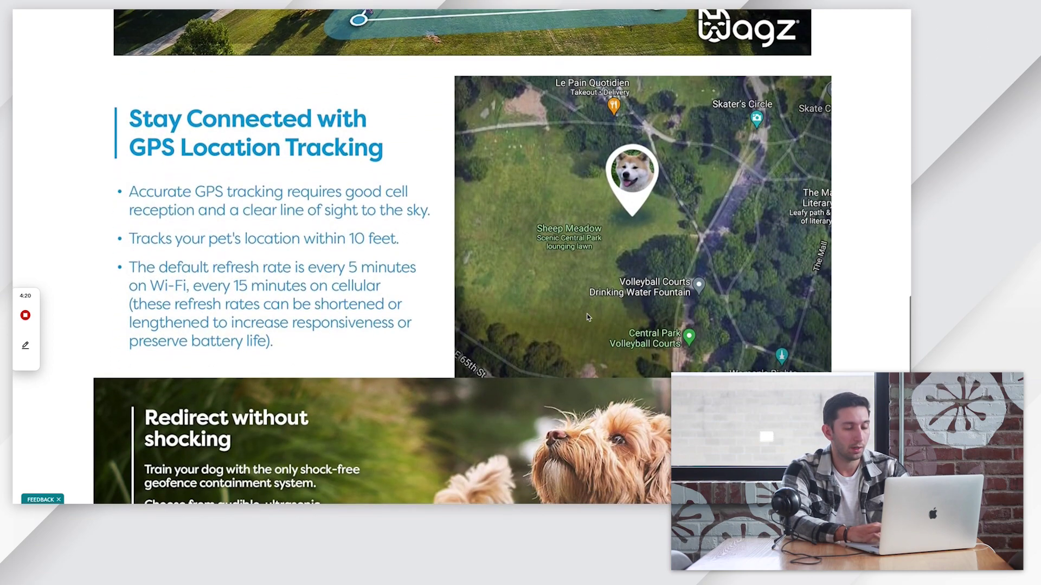
scroll(589, 319, "down", 5)
scroll(587, 317, "down", 1)
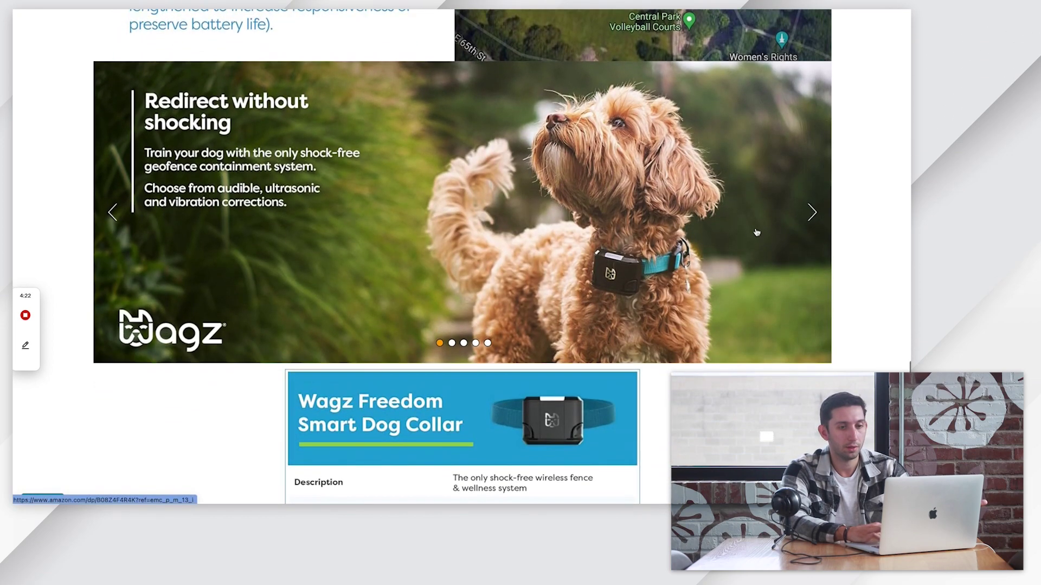
left_click(794, 228)
left_click(795, 229)
left_click(794, 229)
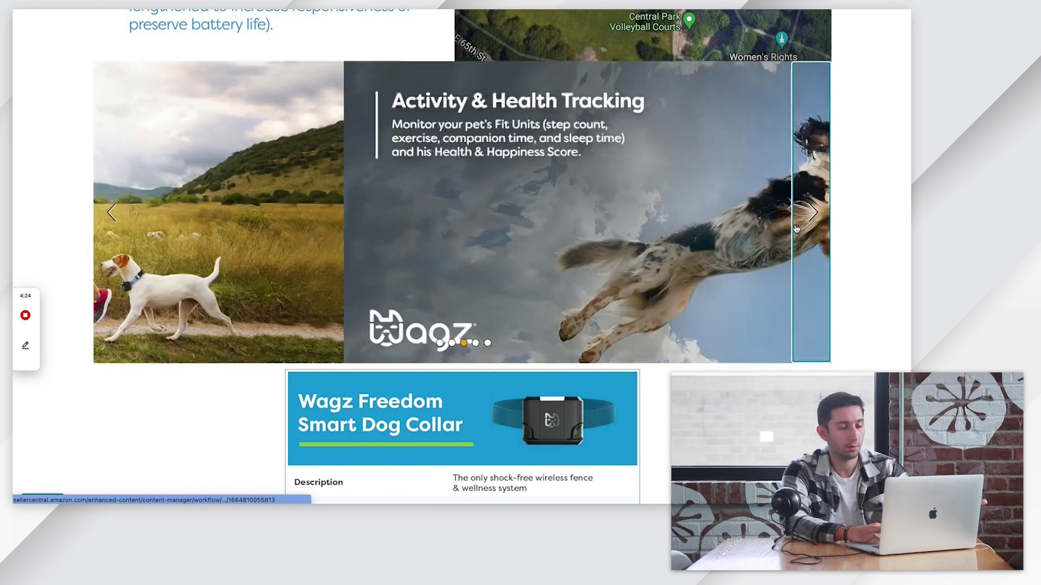
left_click(796, 229)
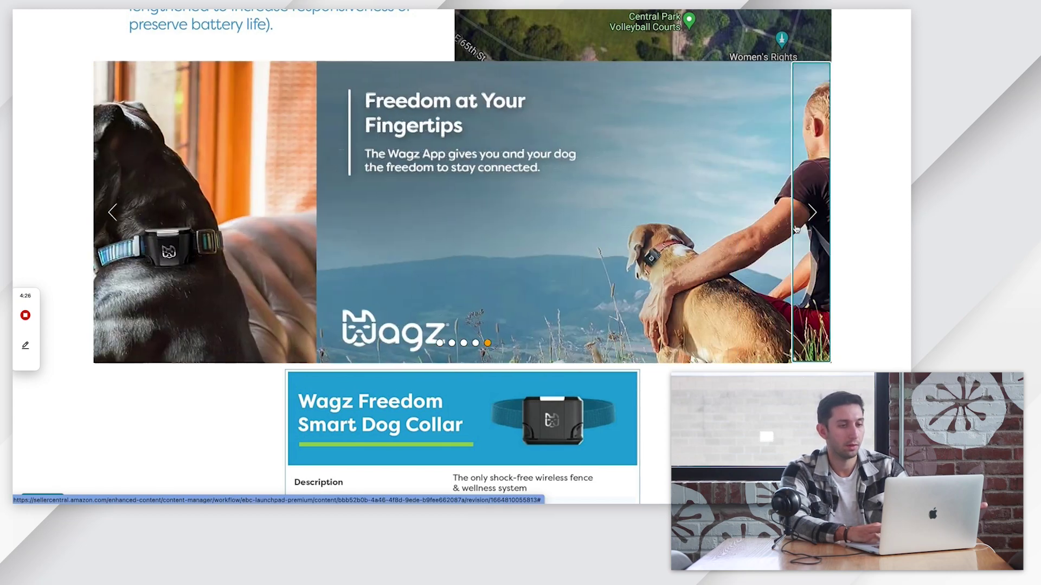
View the Geofences & Tracking, Activity & Health and Wagz App comparison slides.
scroll(795, 228, "down", 4)
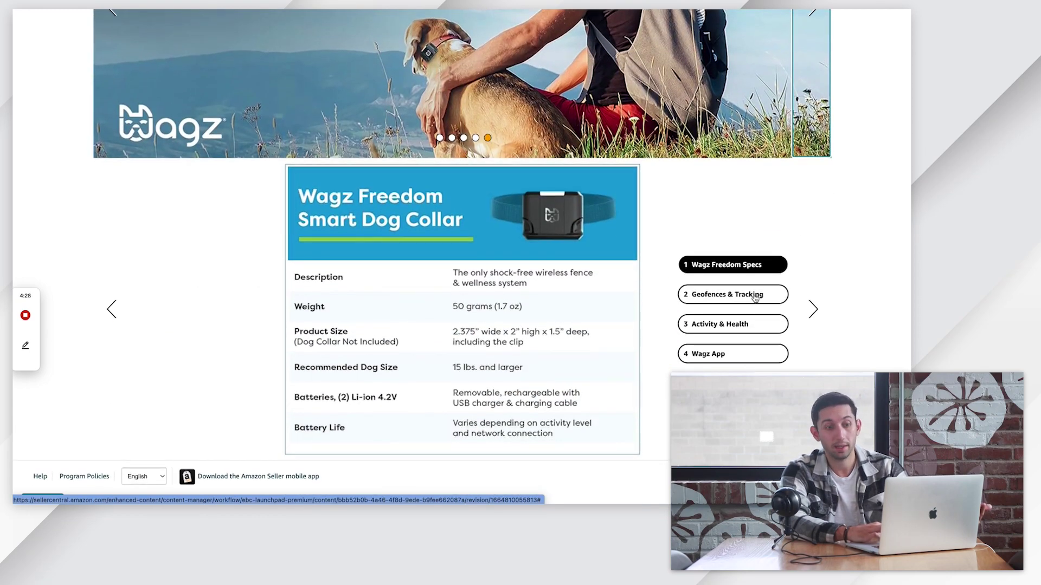
left_click(754, 296)
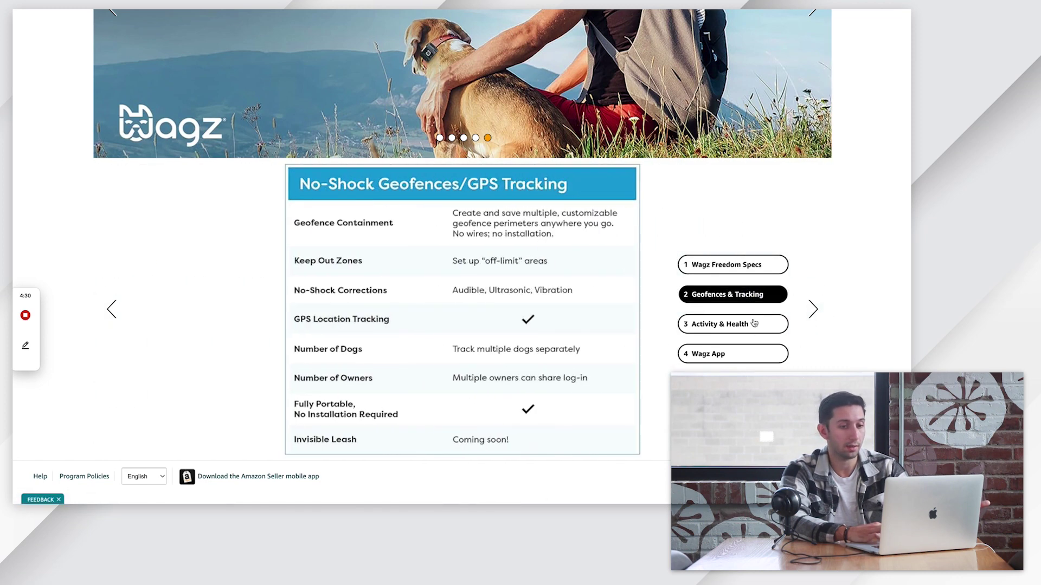
left_click(753, 326)
left_click(751, 355)
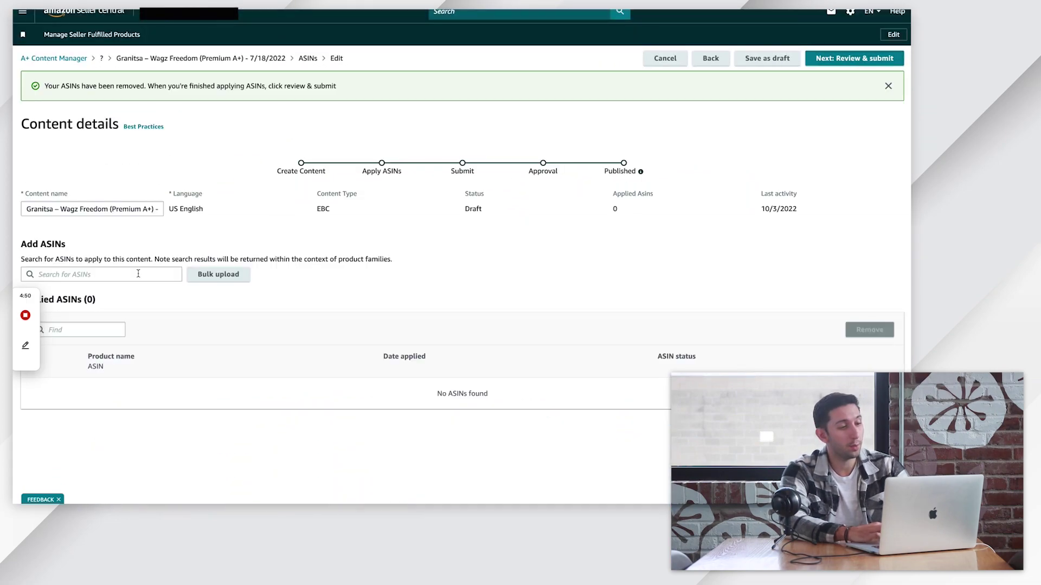
Look up ASIN B08Z4F4R4K and add the Wagz Freedom collar to the ASIN list.
left_click(138, 274)
type("B08Z4F4R4K")
left_click(131, 314)
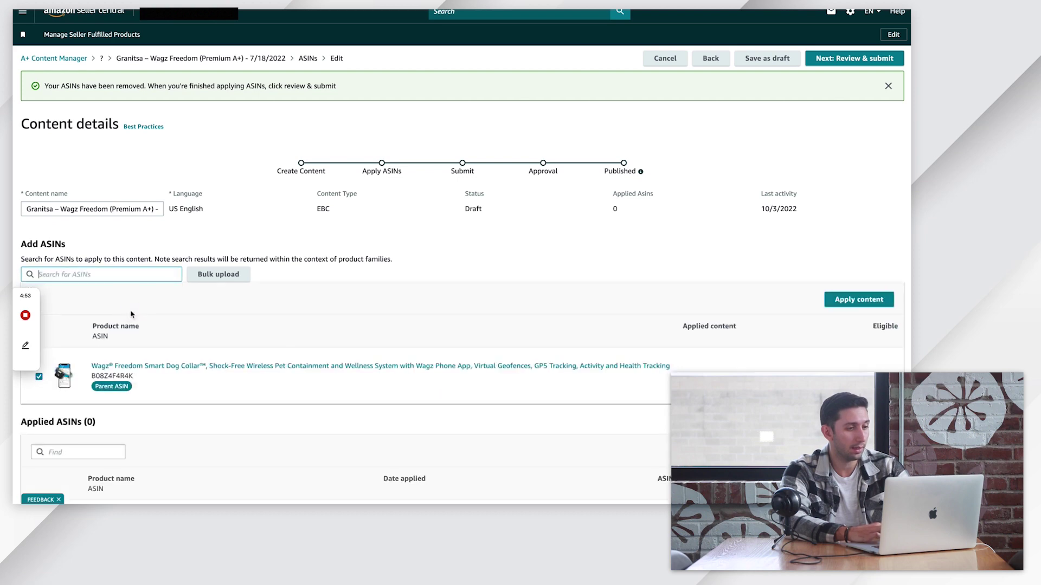
Apply the content to the collar ASIN, overriding its existing A+ content.
scroll(561, 278, "down", 1)
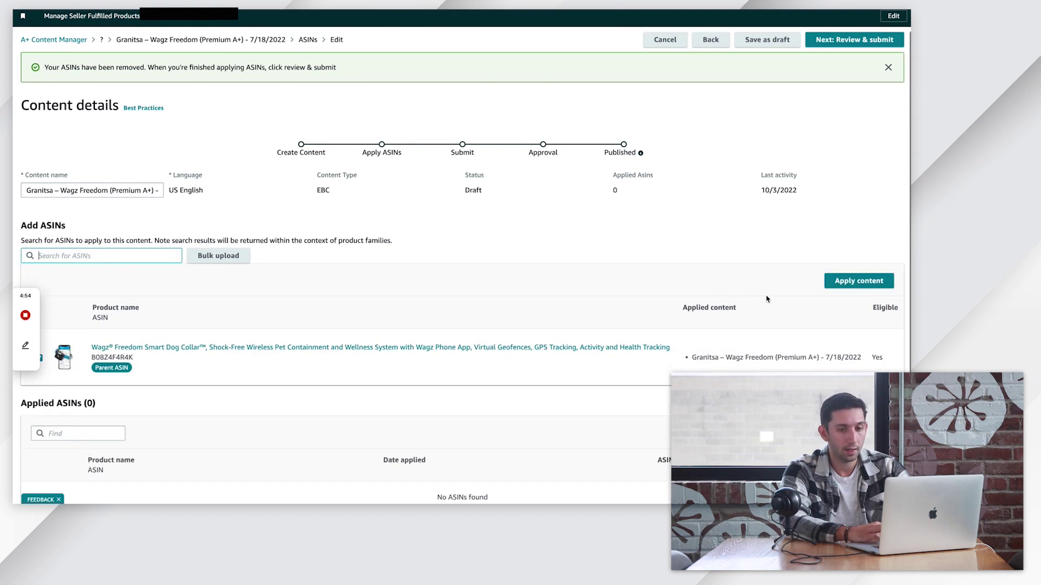
left_click(859, 283)
left_click(577, 288)
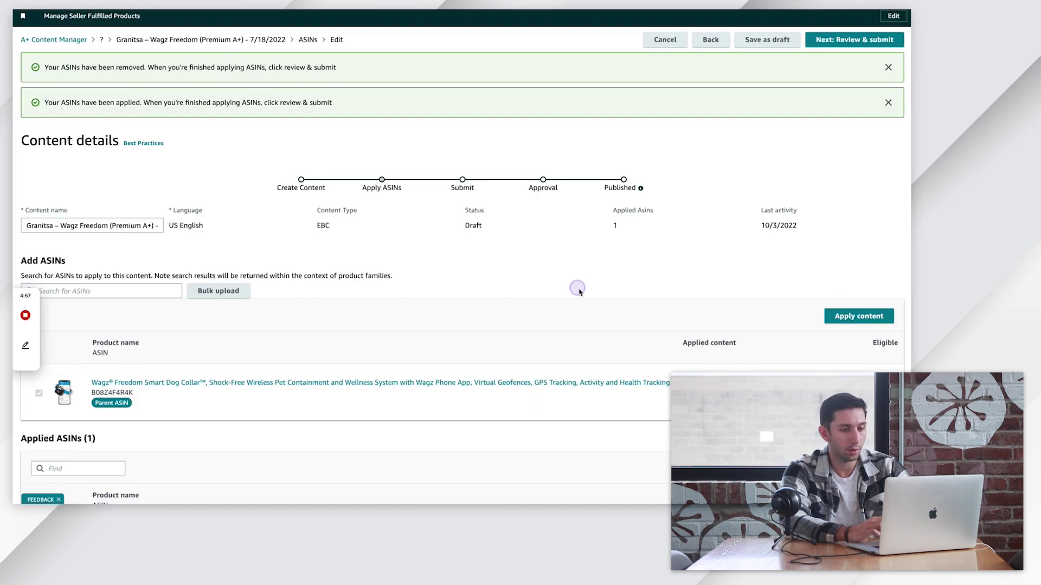
scroll(579, 293, "down", 3)
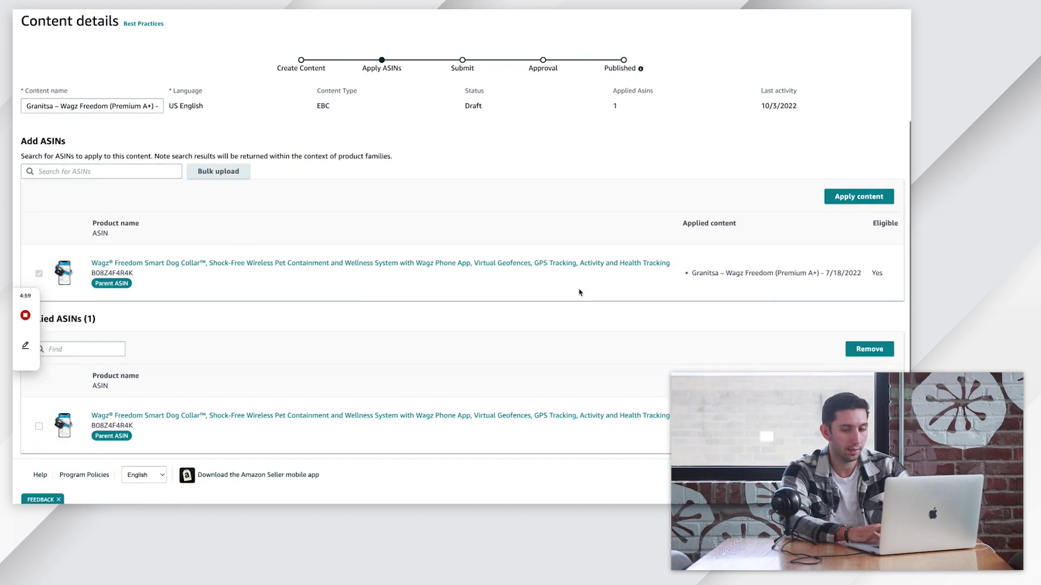
scroll(579, 293, "up", 3)
scroll(579, 293, "down", 1)
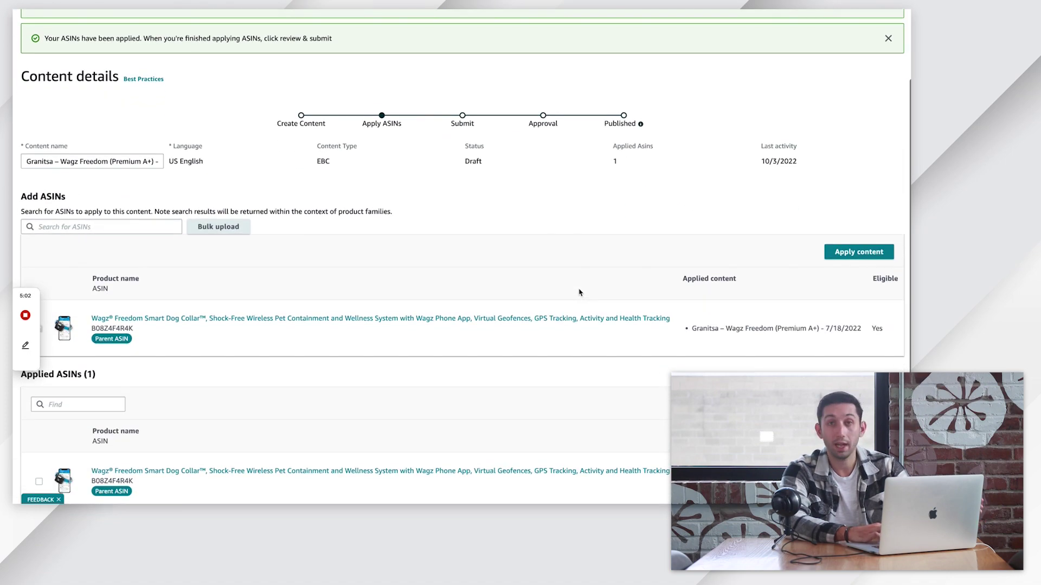
scroll(579, 293, "up", 2)
key("ctrl+Tab")
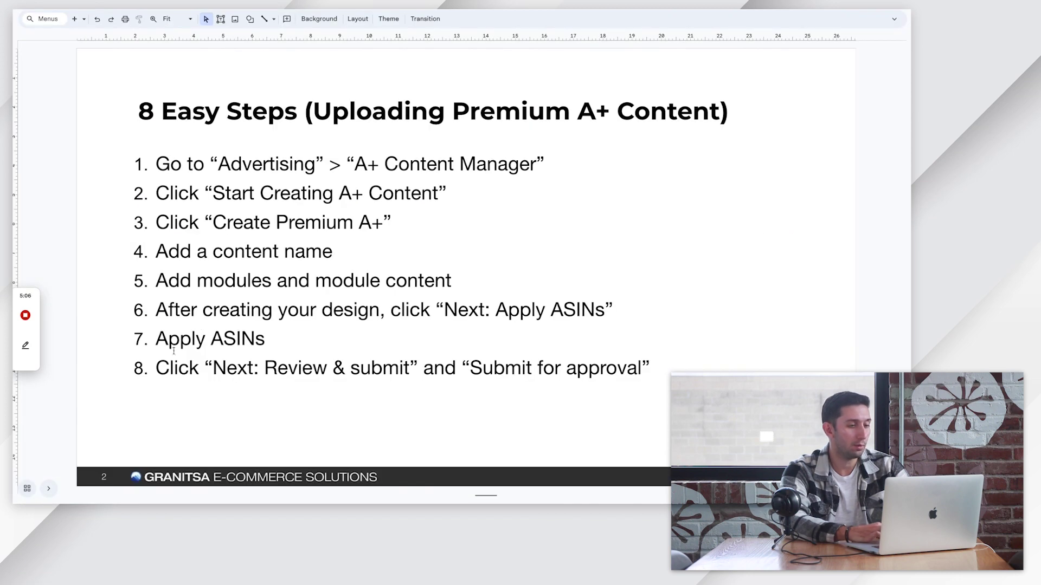
left_click_drag(156, 369, 331, 370)
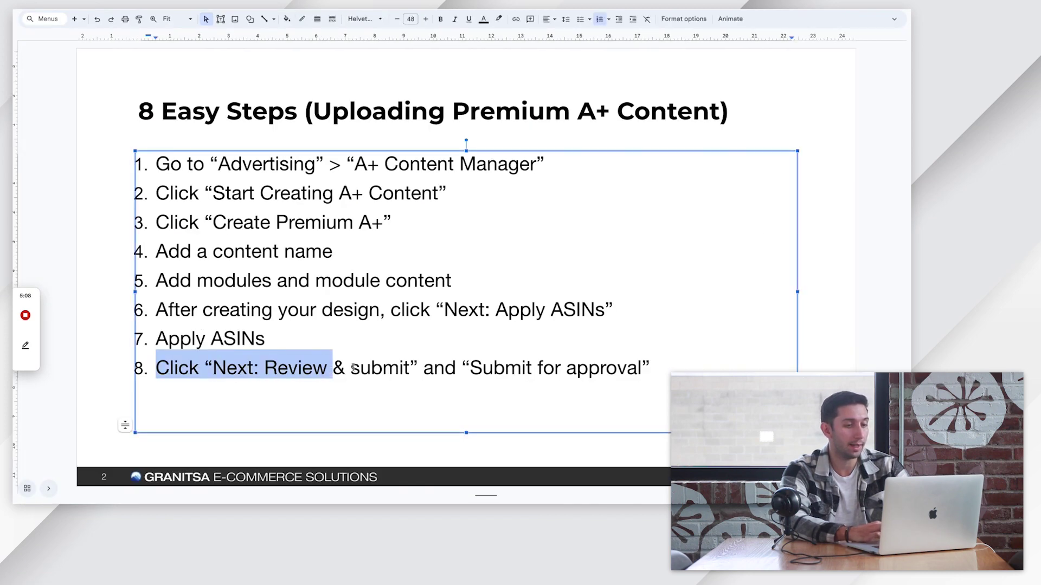
key("ctrl+shift+Tab")
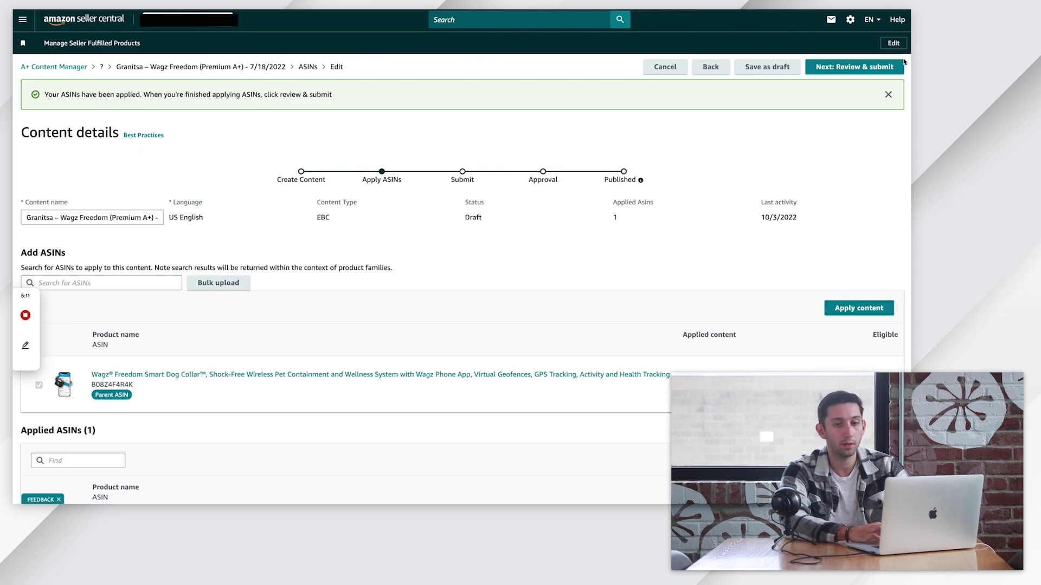
Review the Granitsa – Wagz Freedom preview and confirm Submit for approval.
left_click(877, 65)
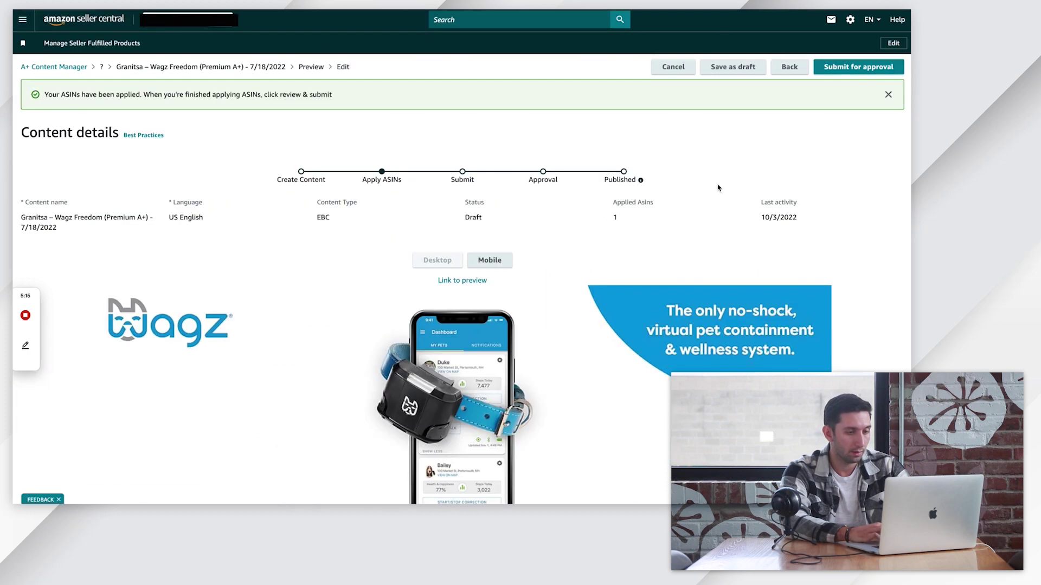
scroll(718, 188, "down", 20)
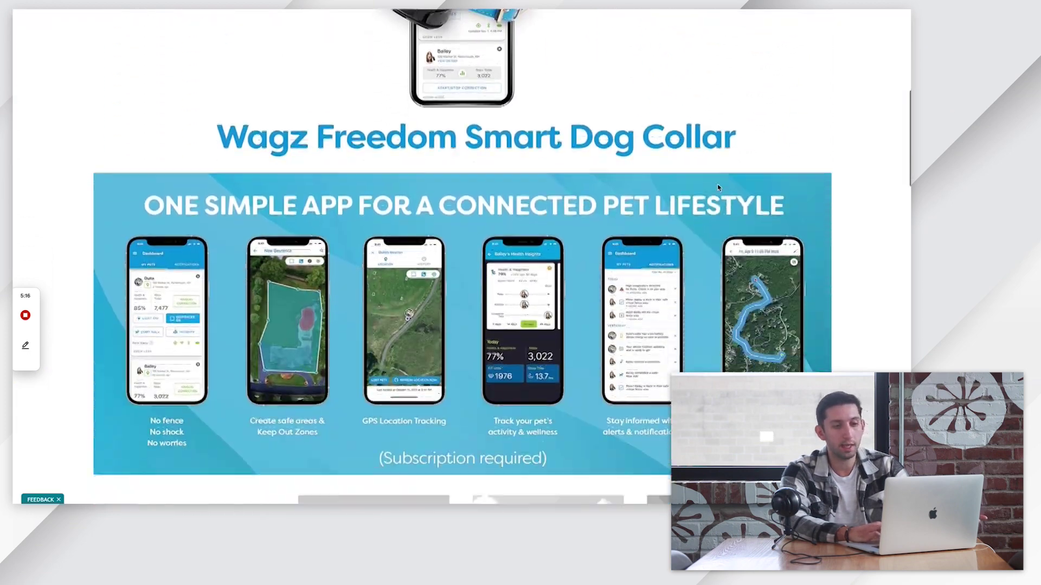
scroll(718, 184, "up", 20)
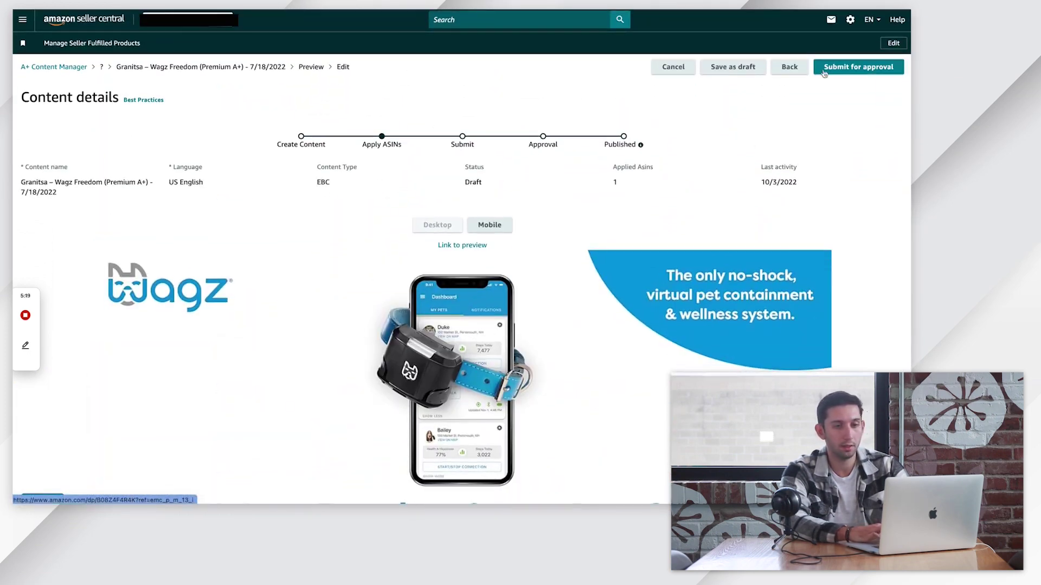
left_click(877, 67)
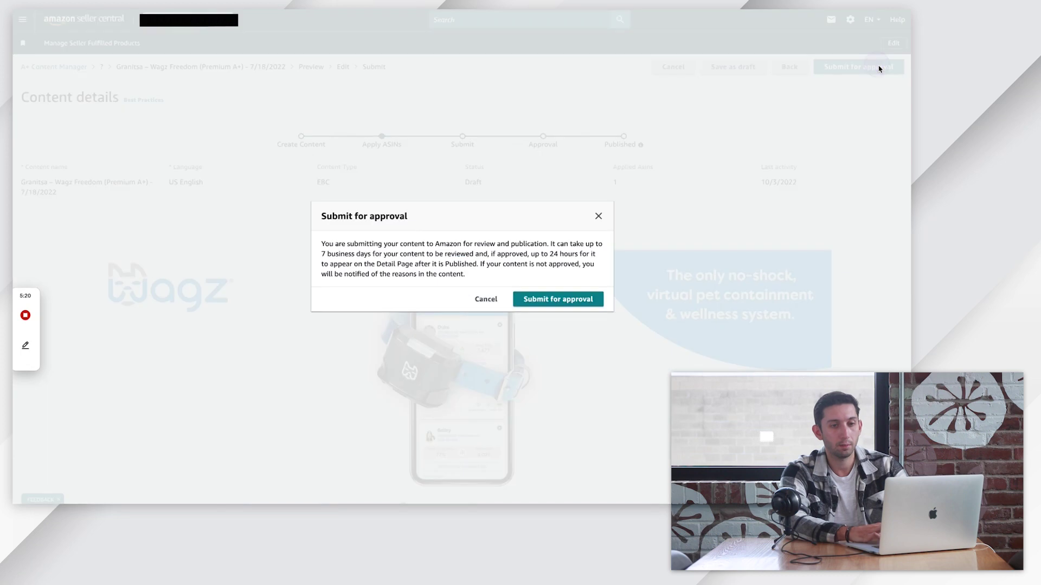
left_click(545, 303)
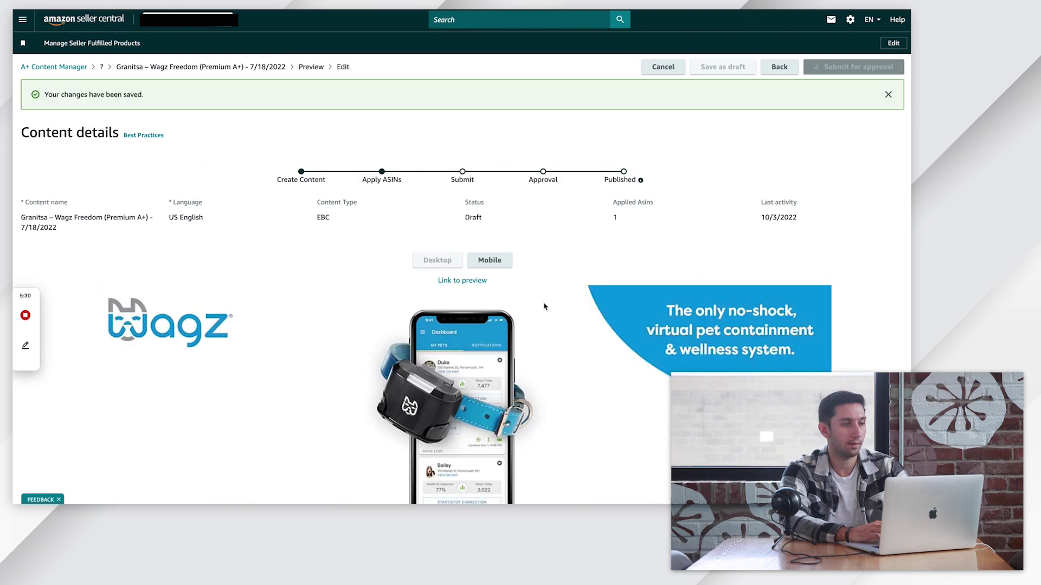
scroll(545, 306, "down", 1)
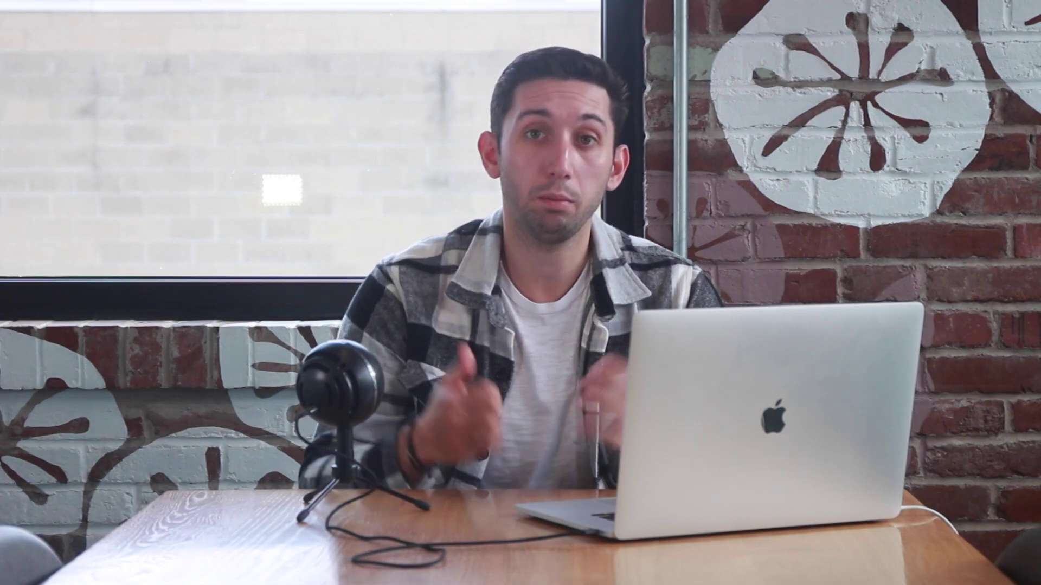